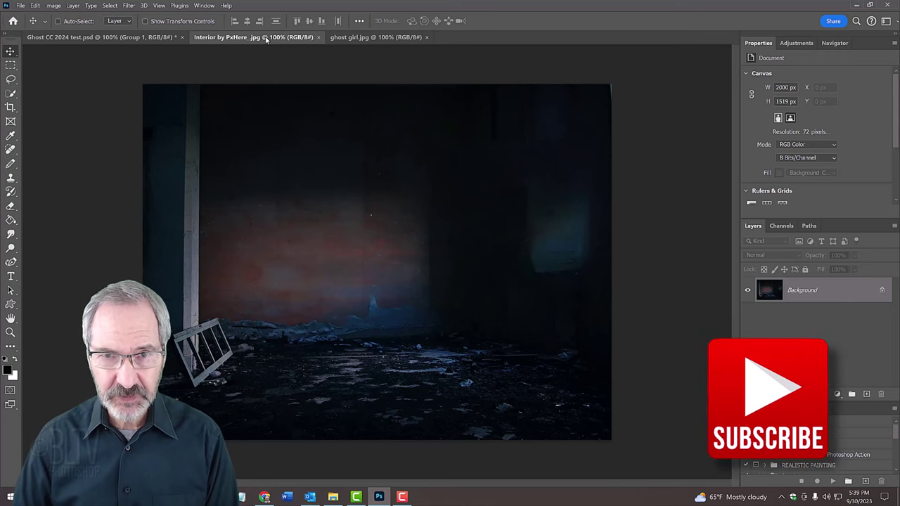
Step: Switch to the ghost girl.jpg document
left_click(371, 37)
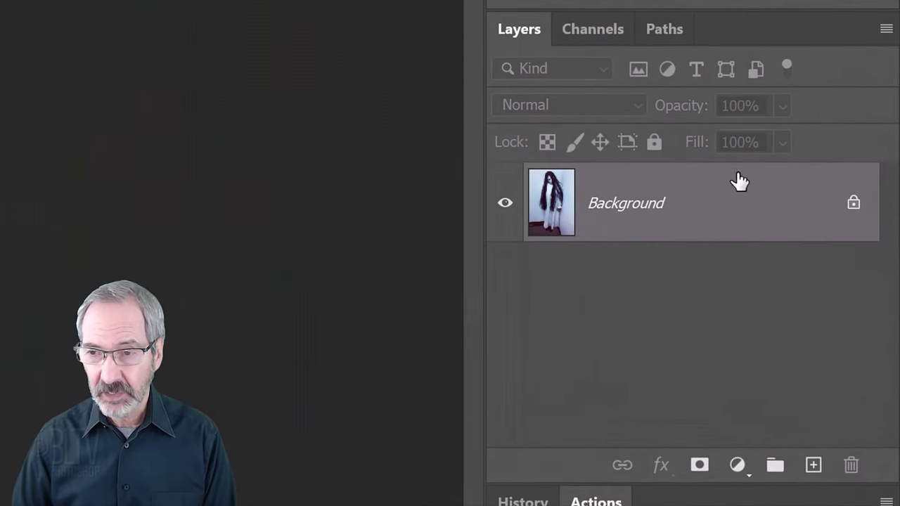
Step: Unlock the Background into Layer 0, then Select Subject with Quick Selection and add a layer mask
left_click(853, 206)
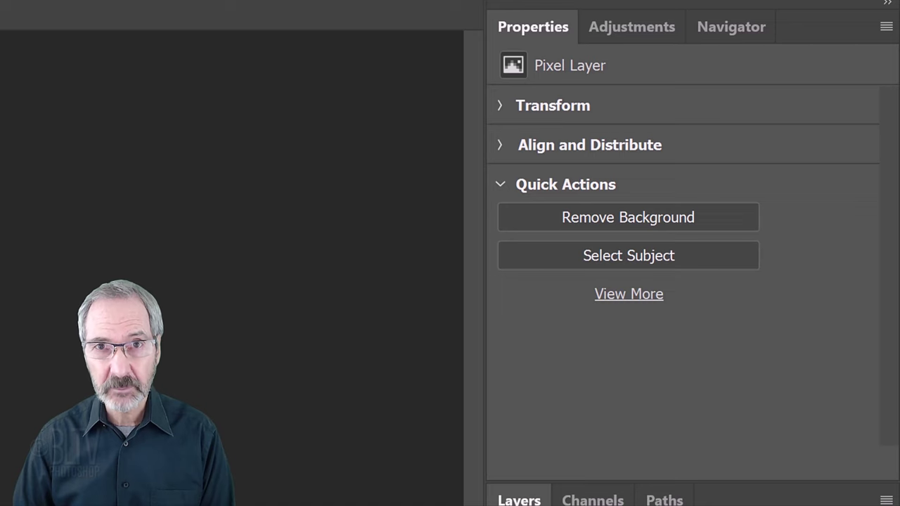
left_click(626, 217)
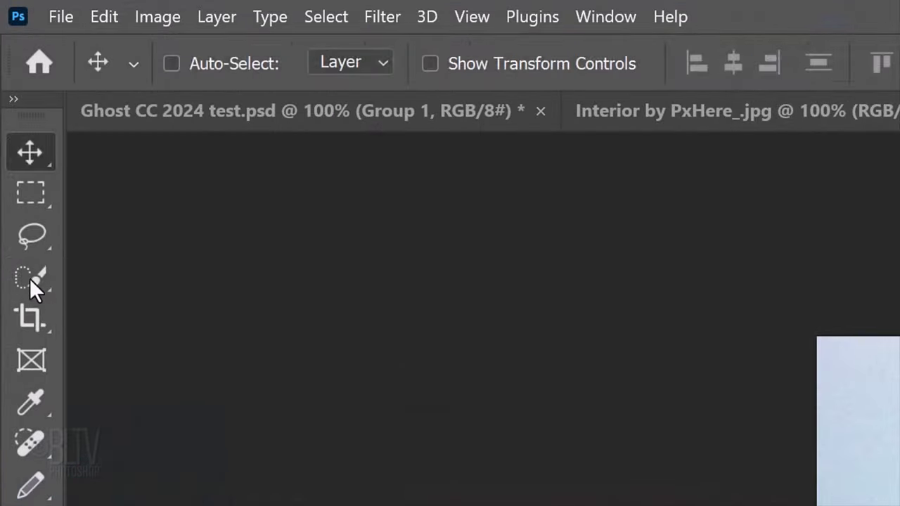
left_click(10, 93)
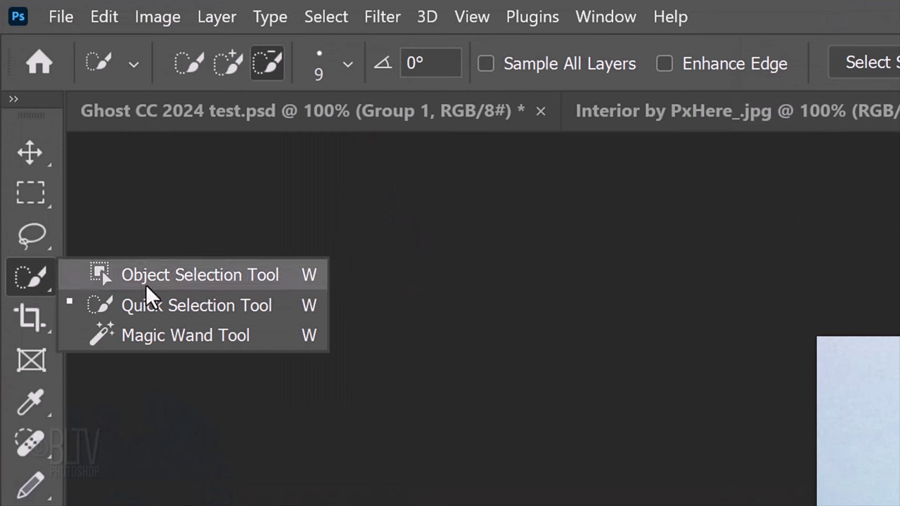
left_click(178, 304)
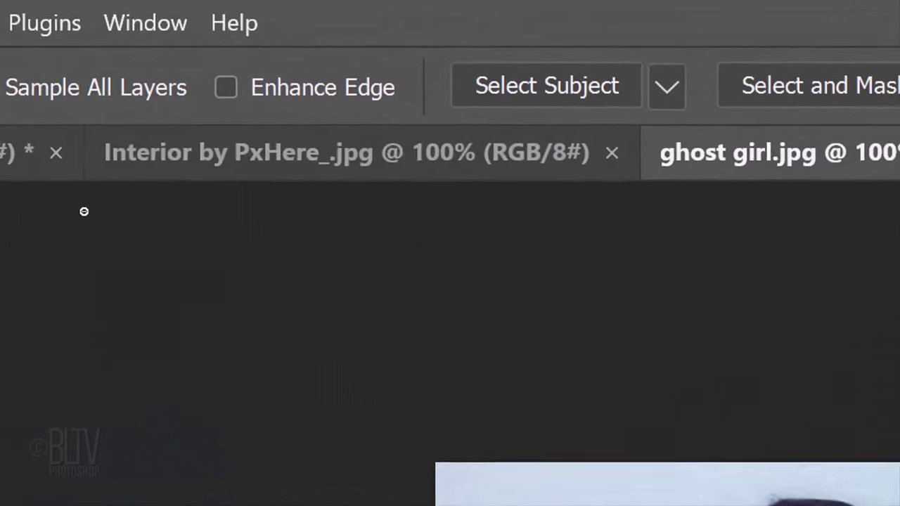
left_click(537, 86)
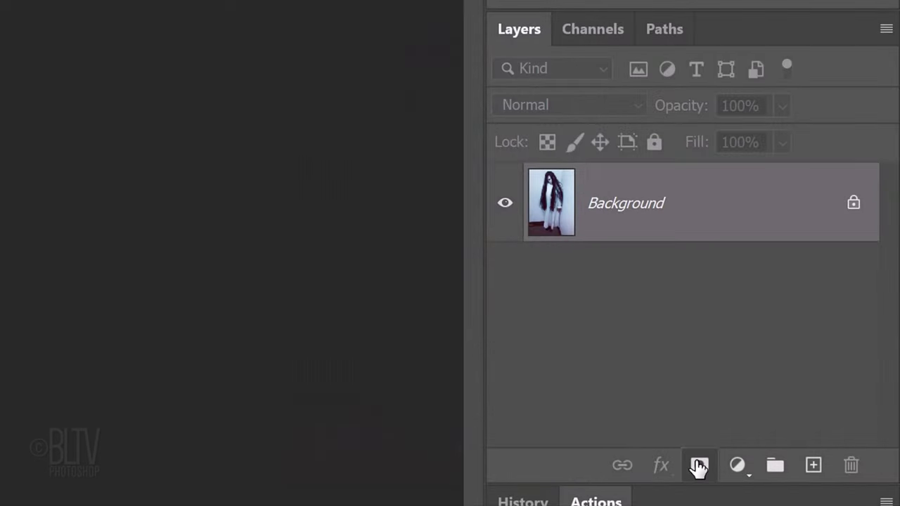
left_click(699, 466)
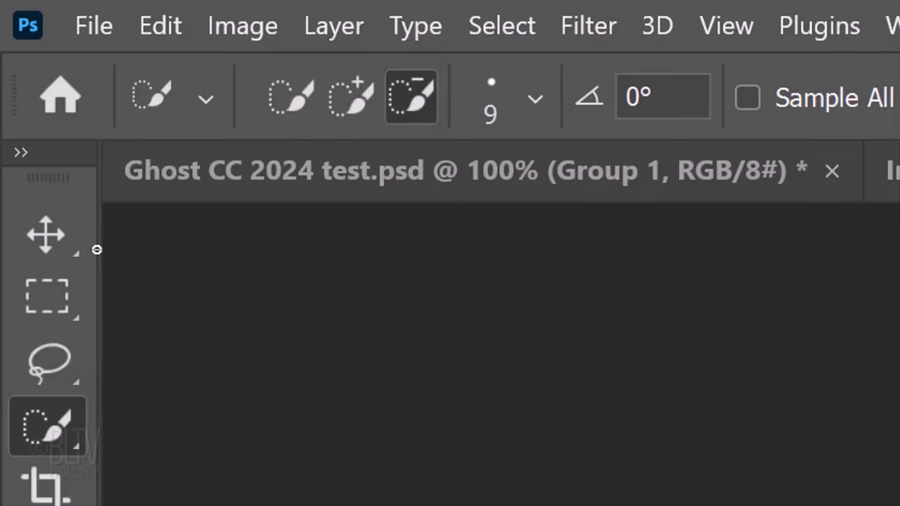
Step: Drag the masked girl into Interior by PxHere.jpg, shrink her to about 98%, and set her mid-floor
key("v")
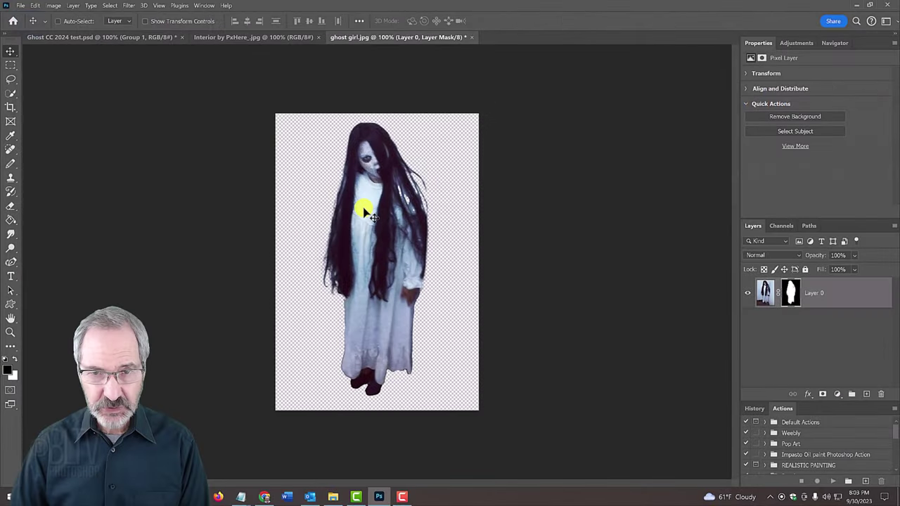
left_click_drag(361, 206, 242, 38)
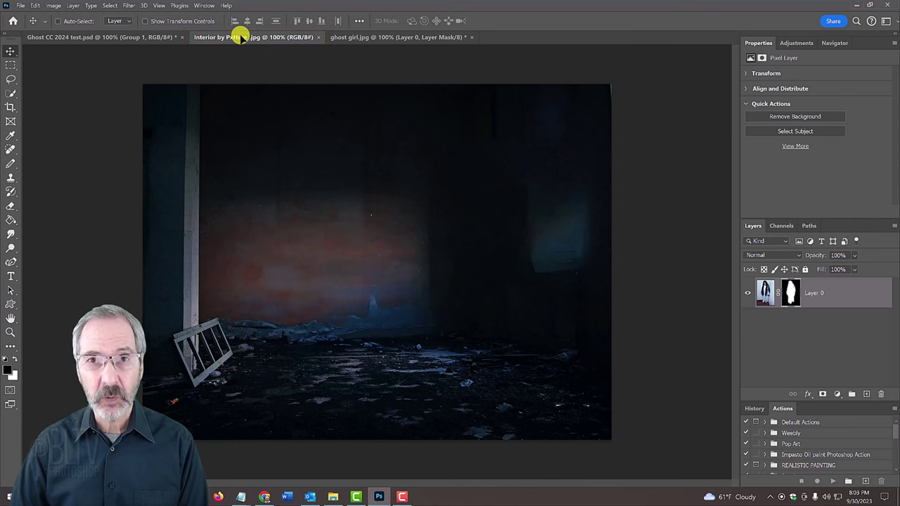
left_click_drag(280, 92, 378, 260)
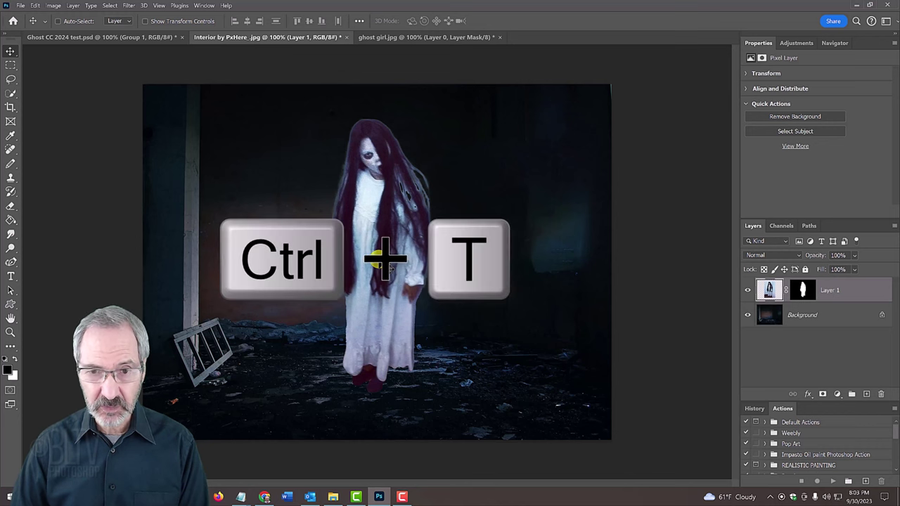
key("ctrl+t")
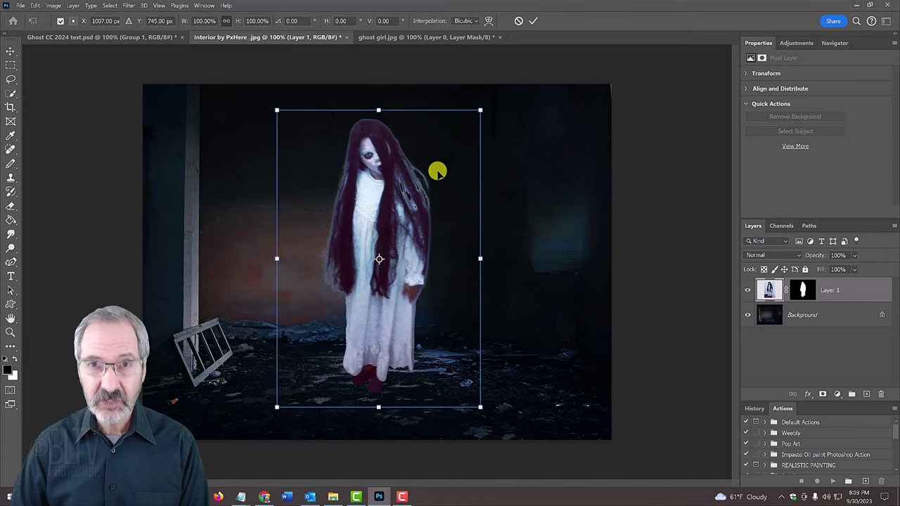
mouse_move(481, 109)
left_mouse_down()
mouse_move(387, 197)
mouse_move(488, 120)
left_mouse_up()
left_click_drag(395, 172, 391, 191)
key("Return")
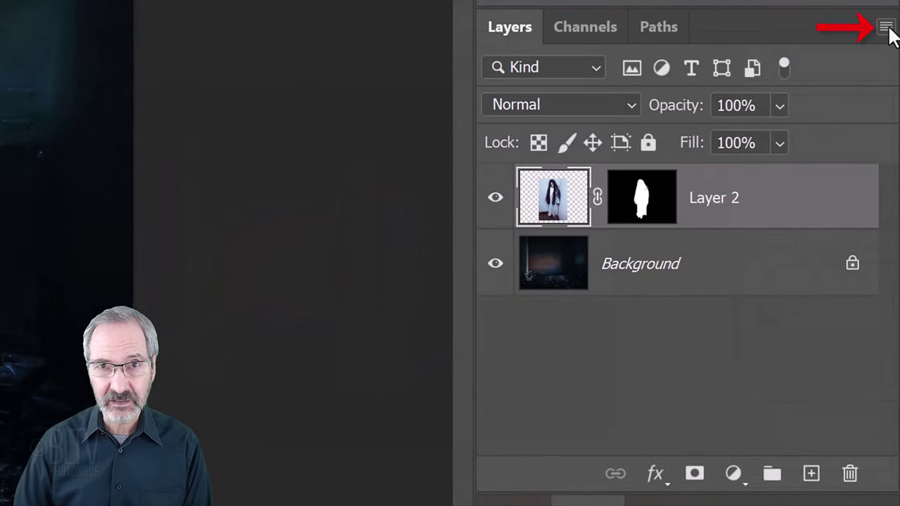
Step: Convert the ghost layer to a smart object and add a Color Lookup layer using HorrorBlue.3DL
left_click(885, 28)
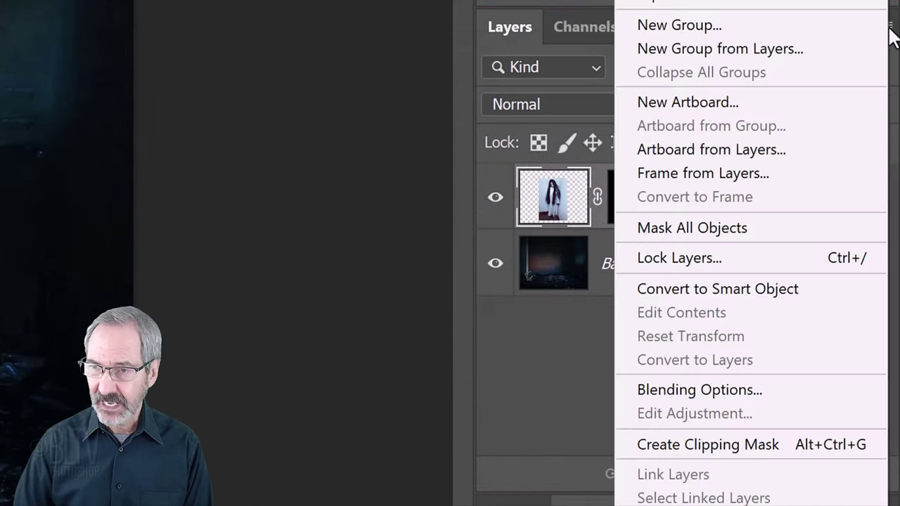
left_click(694, 289)
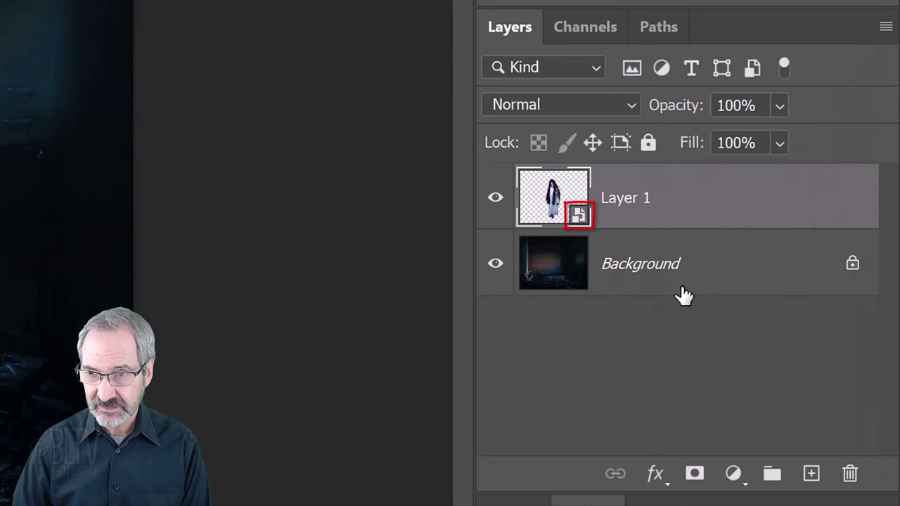
left_click(733, 475)
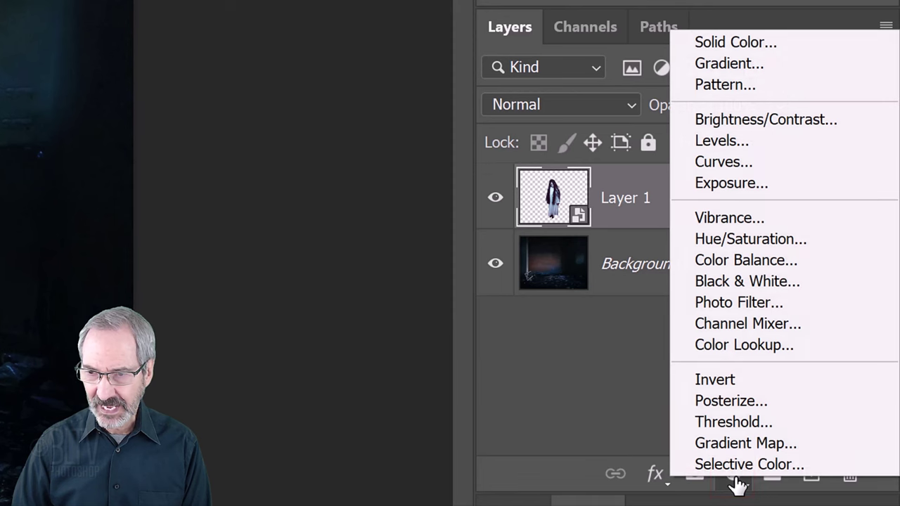
left_click(736, 345)
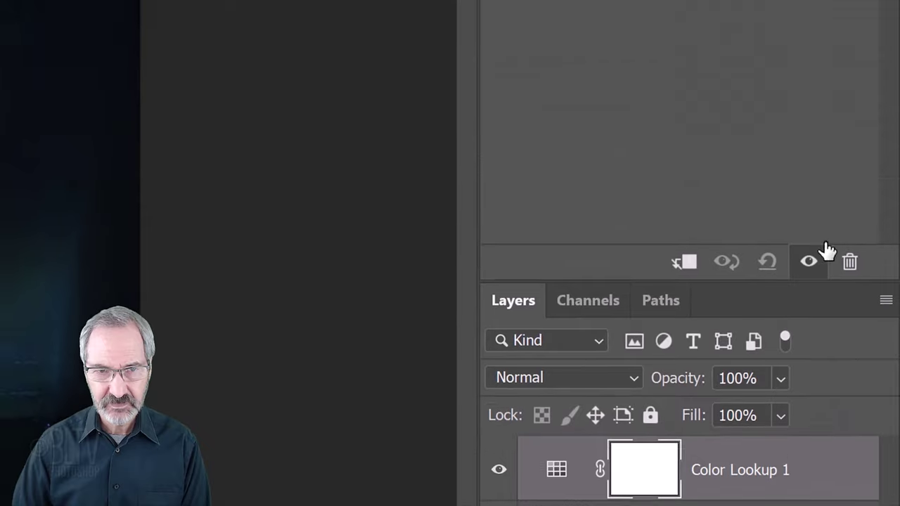
left_click(863, 114)
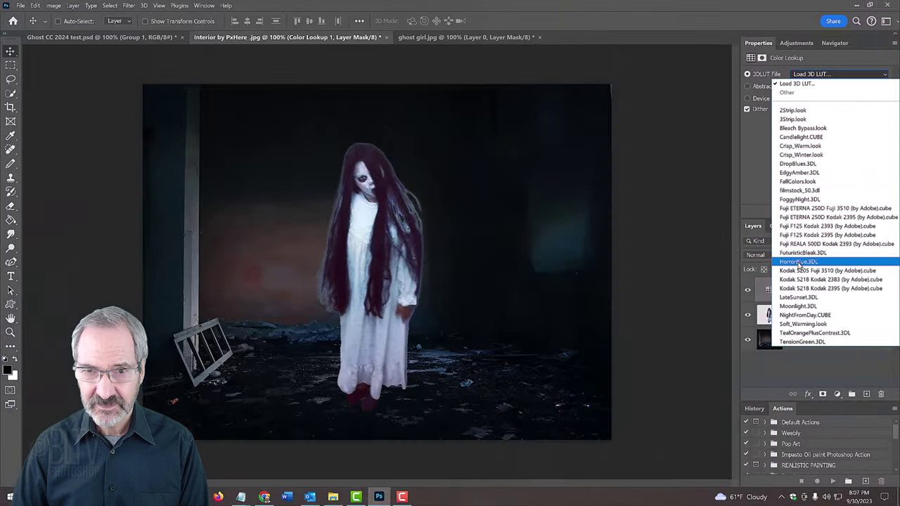
left_click(636, 387)
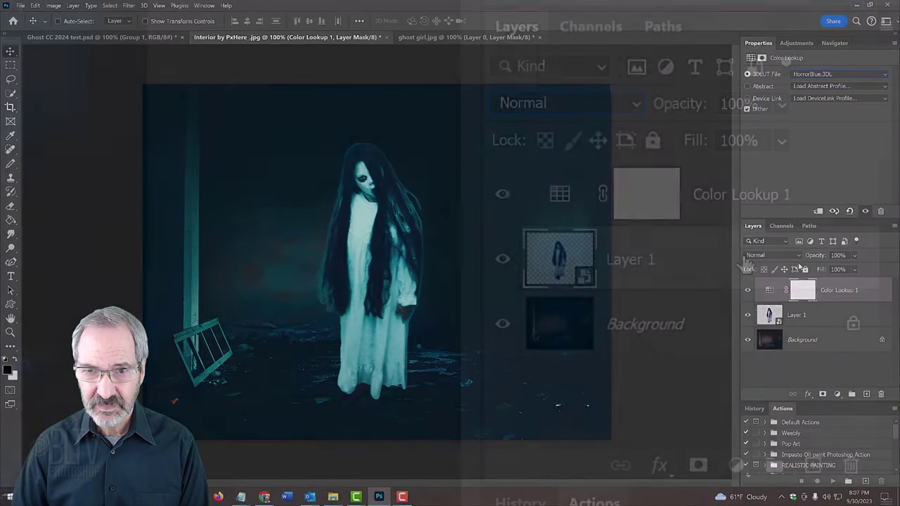
Step: Open Layer 1's blending options and try out the Blend If Current Layer sliders
left_click(840, 316)
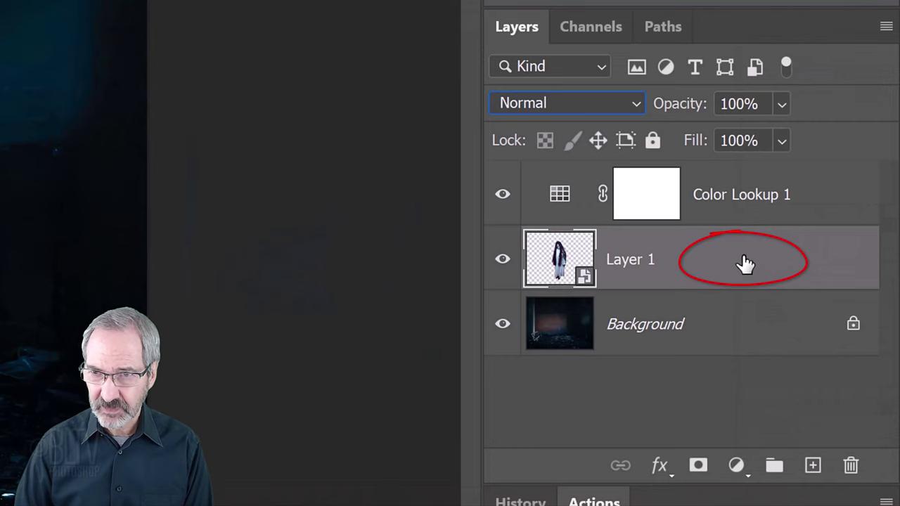
double_click(744, 264)
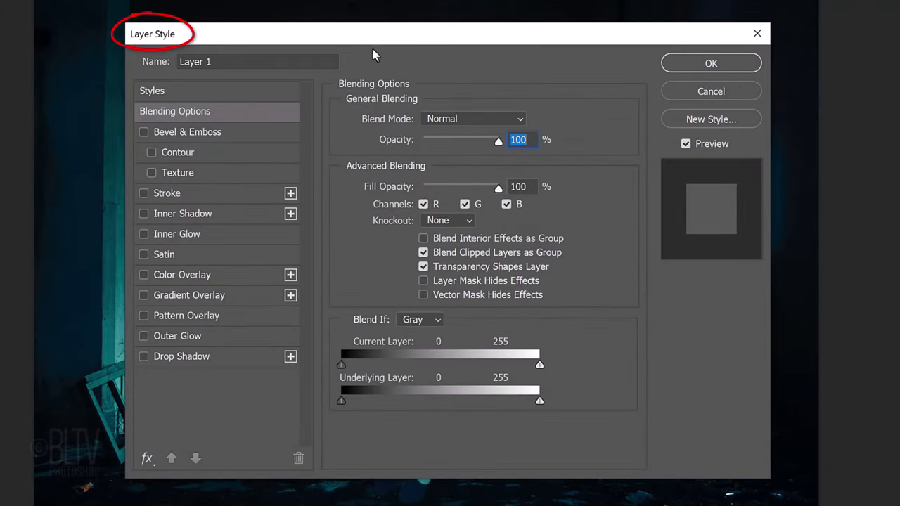
mouse_move(315, 35)
left_mouse_down()
mouse_move(405, 55)
mouse_move(628, 54)
left_mouse_up()
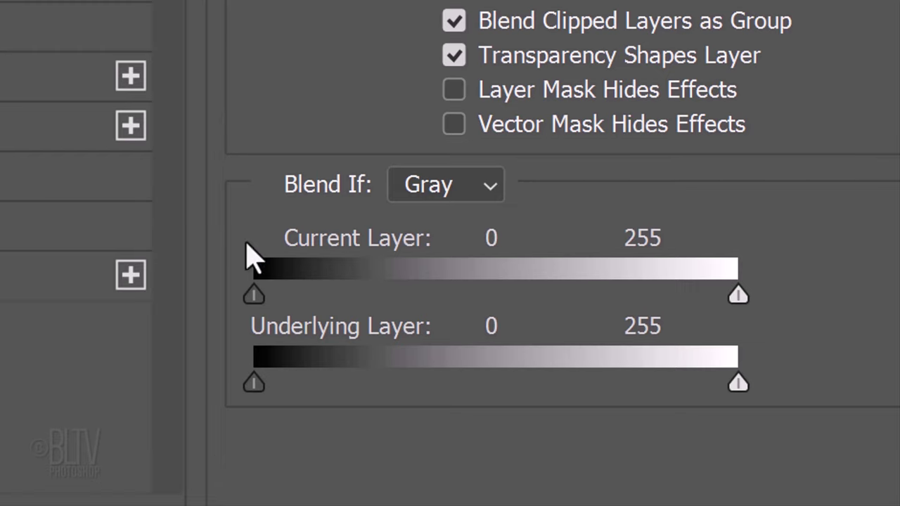
left_click_drag(254, 301, 286, 327)
left_click_drag(484, 374, 447, 360)
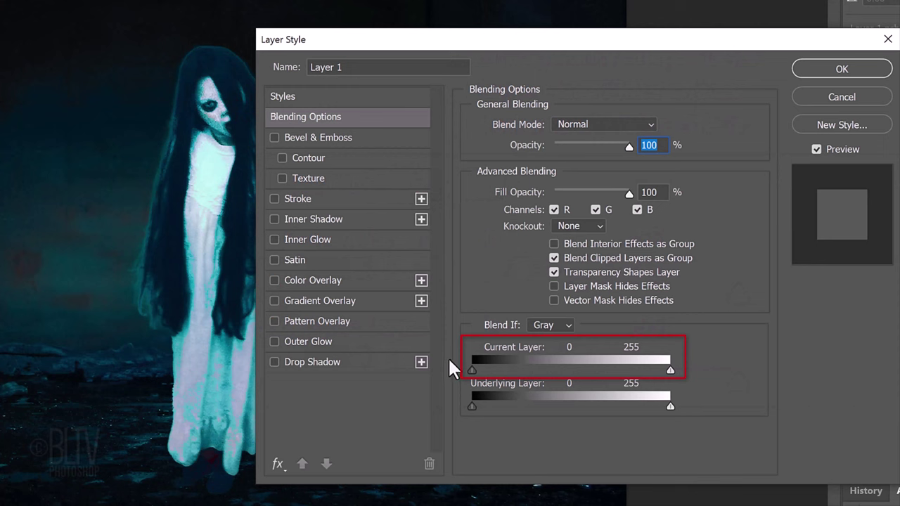
mouse_move(669, 369)
left_mouse_down()
mouse_move(559, 364)
mouse_move(676, 355)
left_mouse_up()
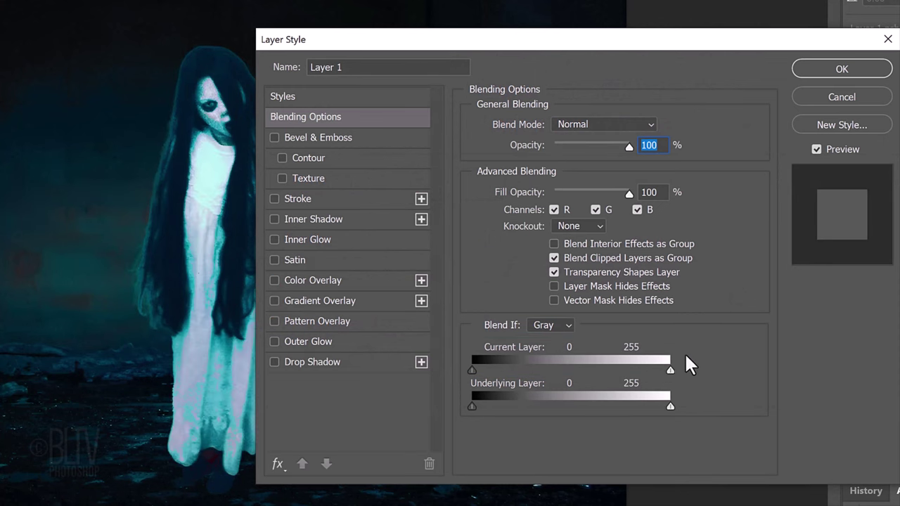
mouse_move(473, 406)
left_mouse_down()
mouse_move(516, 407)
mouse_move(462, 407)
left_mouse_up()
left_click_drag(670, 405, 669, 404)
left_click_drag(526, 395, 498, 397)
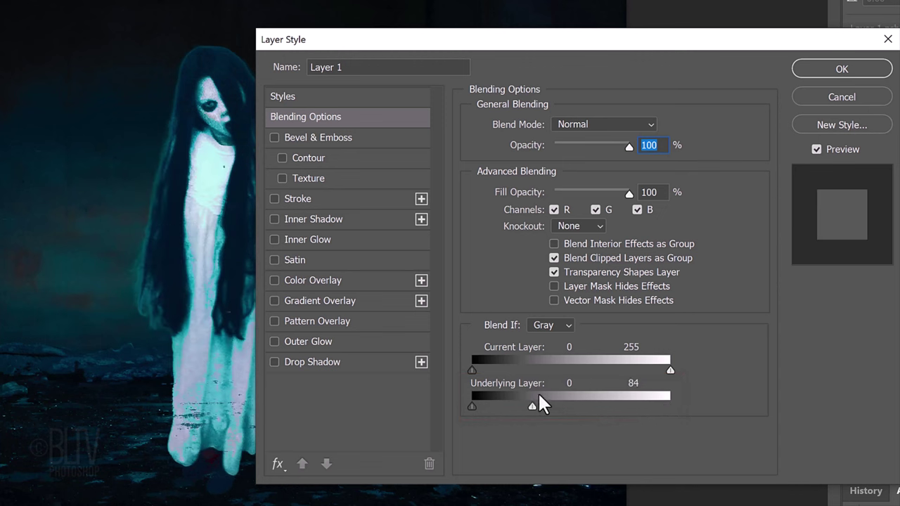
left_click_drag(542, 394, 681, 394)
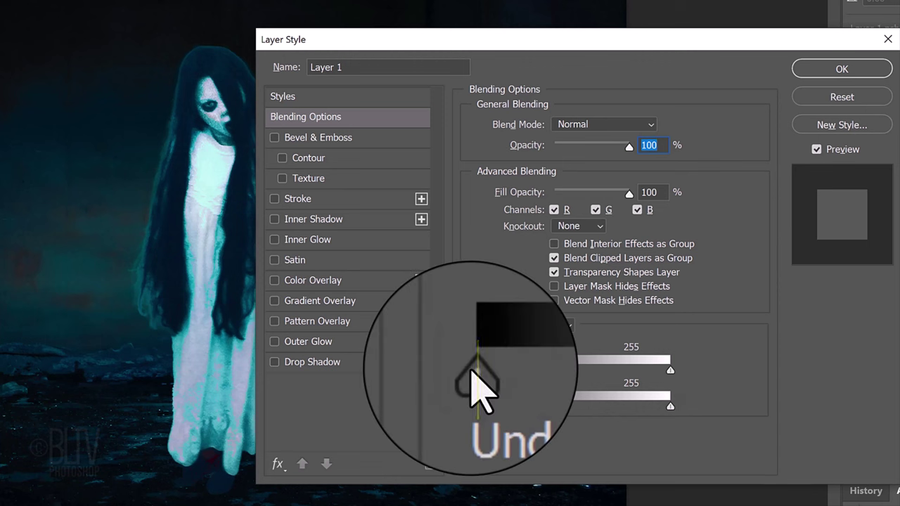
Step: Alt-split the Blend If sliders to 50 and 233/255 and apply the blending options
key("alt")
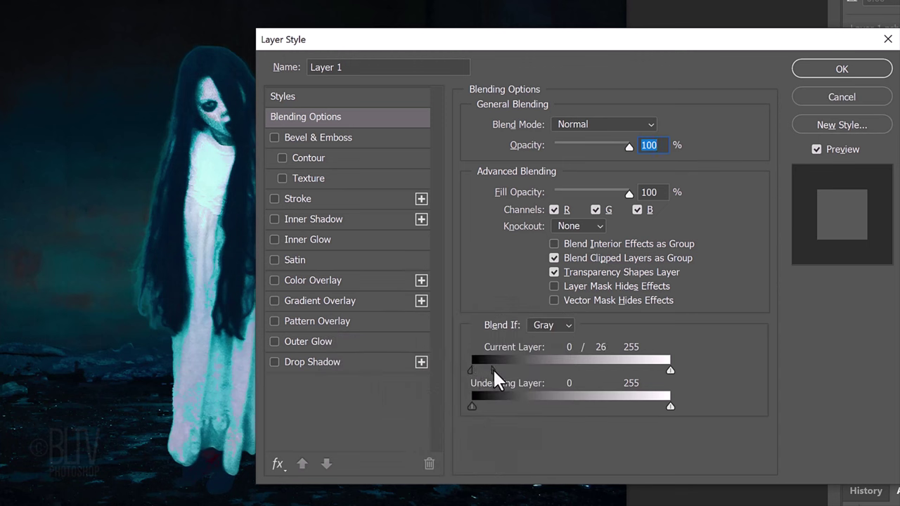
left_click_drag(520, 369, 647, 376)
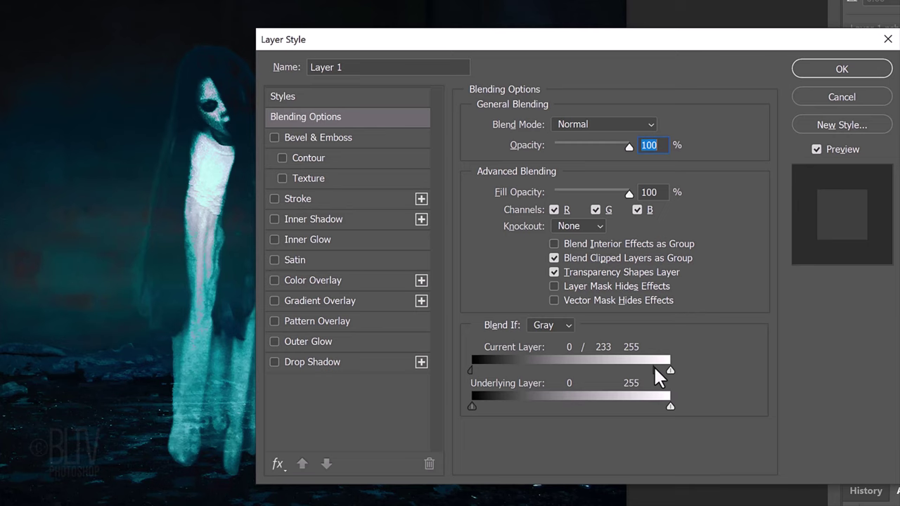
left_click(653, 367)
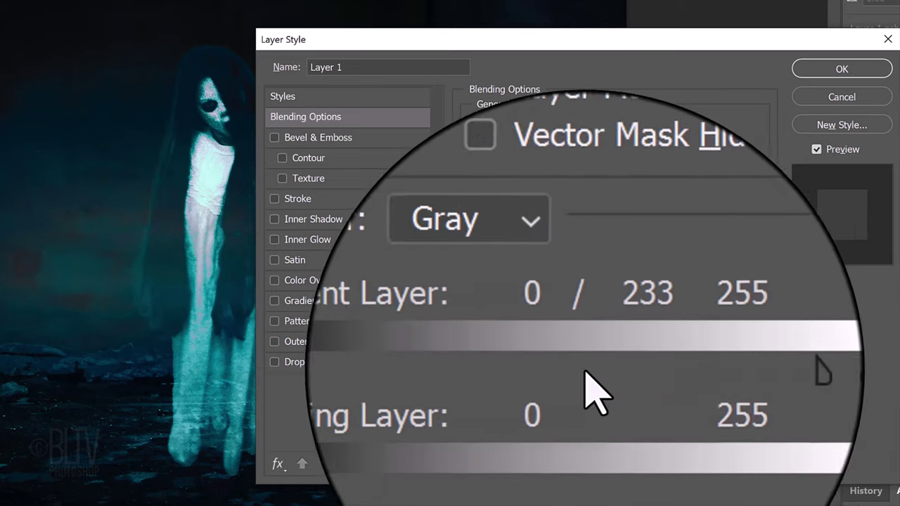
left_click(472, 372)
left_click_drag(472, 372, 512, 367)
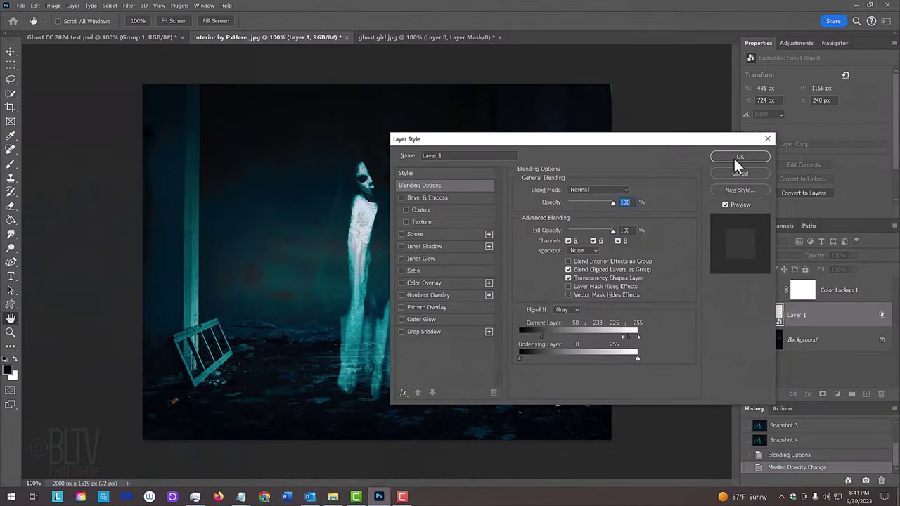
left_click(735, 158)
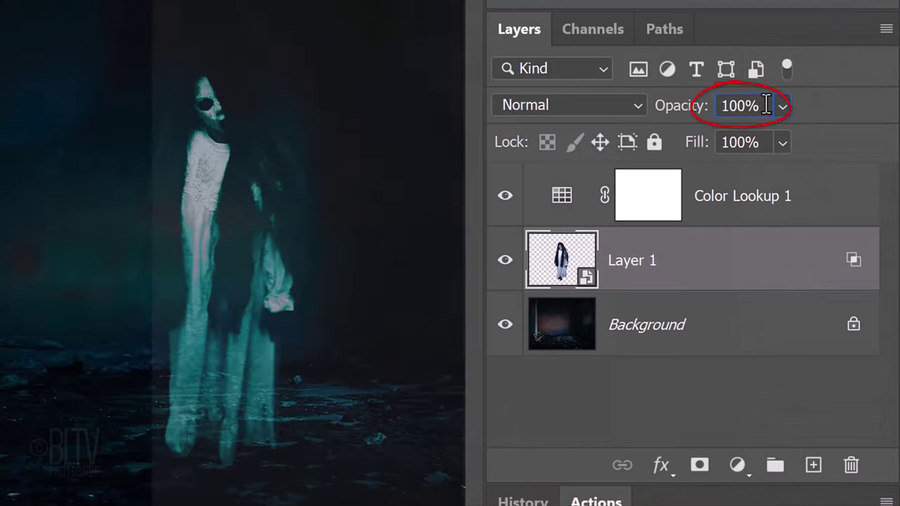
Step: Set the ghost layer's opacity to 60%
left_click(654, 107)
type("60")
key("Return")
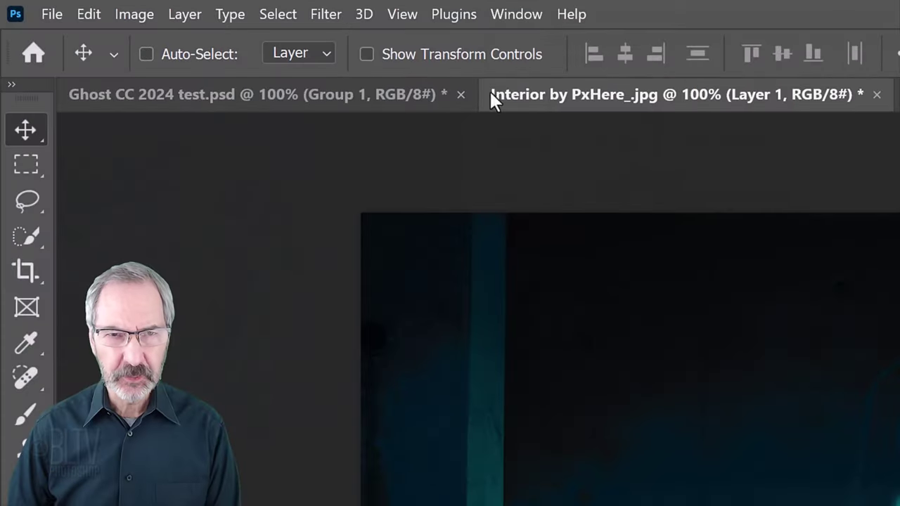
Step: Open Field Blur from the Blur Gallery and set its blur to about 51 px
left_click(327, 15)
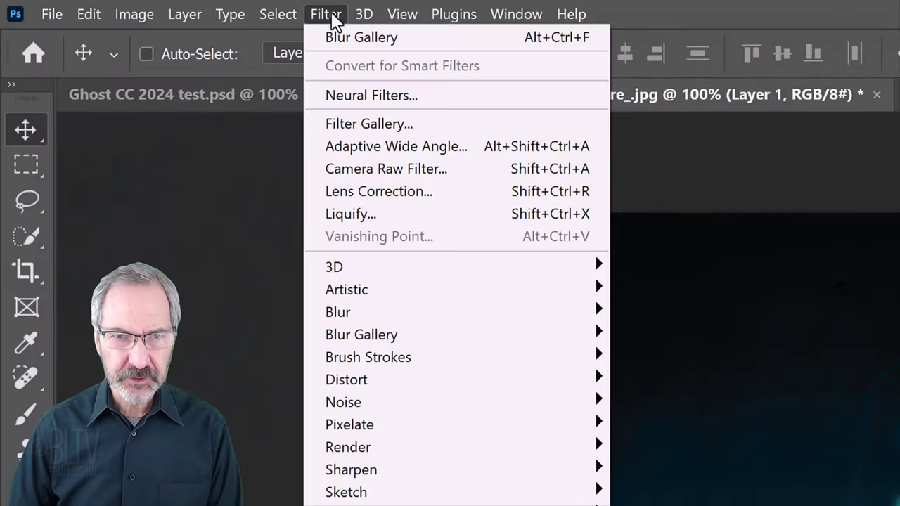
mouse_move(356, 340)
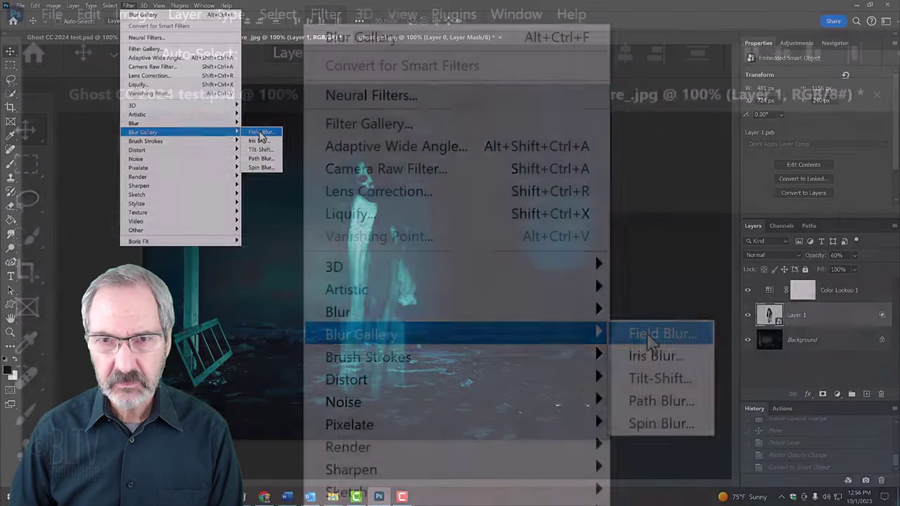
left_click(260, 134)
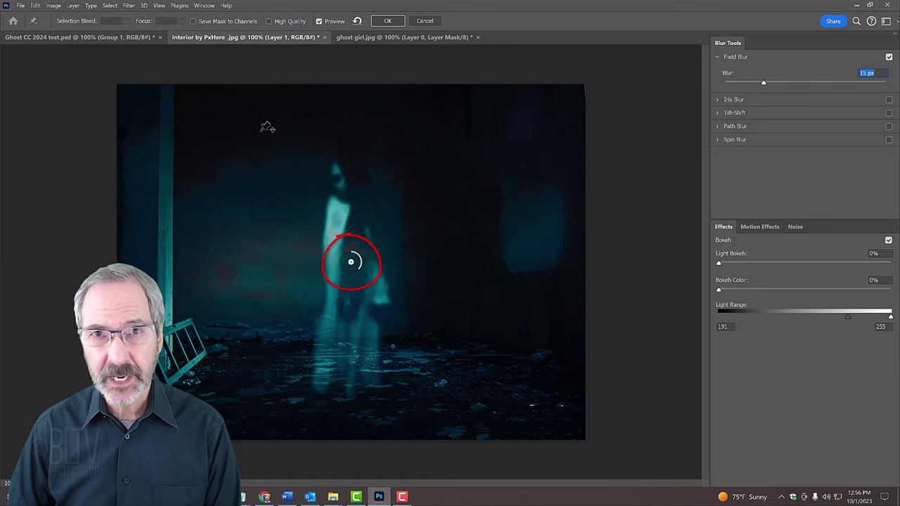
left_click(358, 270)
mouse_move(358, 267)
left_mouse_down()
mouse_move(338, 269)
mouse_move(356, 266)
left_mouse_up()
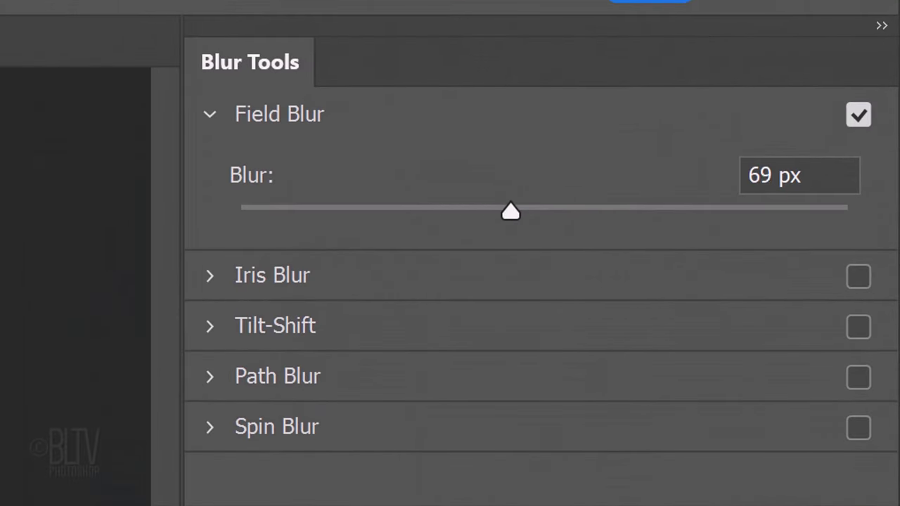
mouse_move(357, 283)
left_mouse_down()
mouse_move(352, 268)
mouse_move(345, 273)
left_mouse_up()
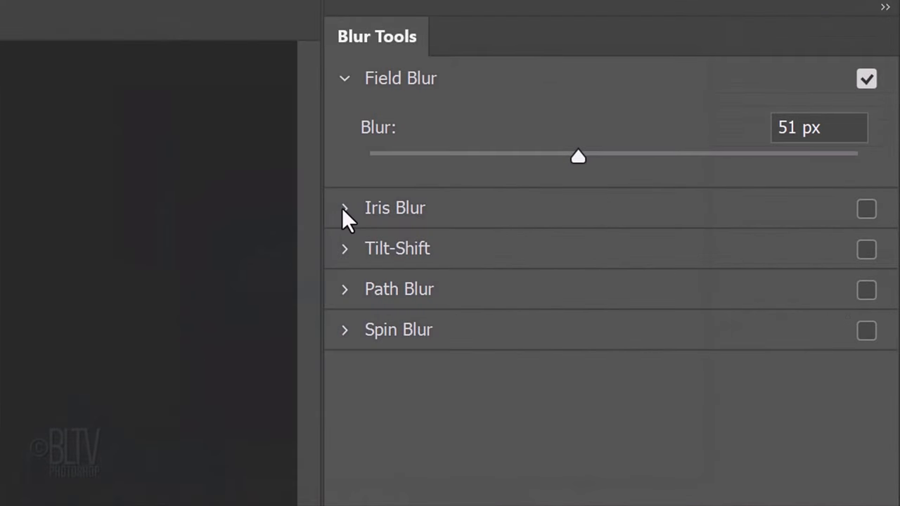
Step: Add a tall, wide 31 px Iris Blur centred on the ghost and commit the Blur Gallery
left_click(342, 207)
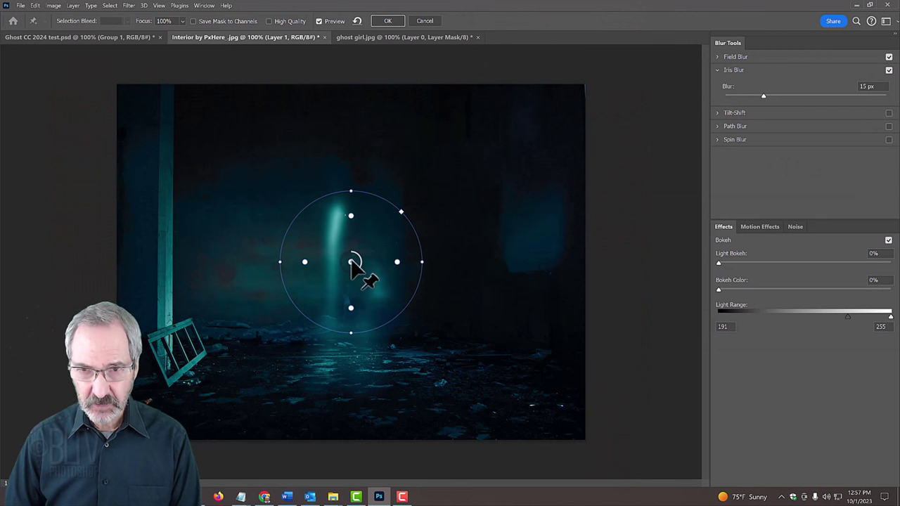
left_click_drag(351, 262, 338, 234)
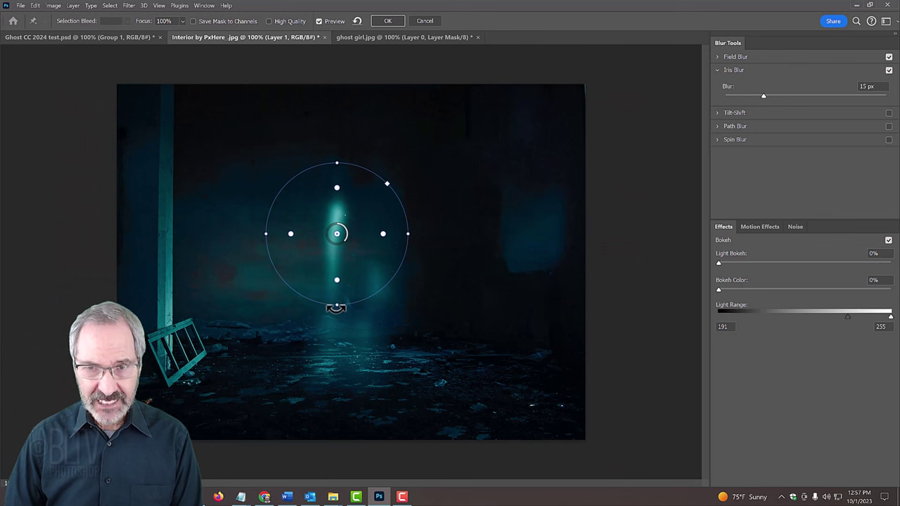
left_click_drag(337, 307, 340, 497)
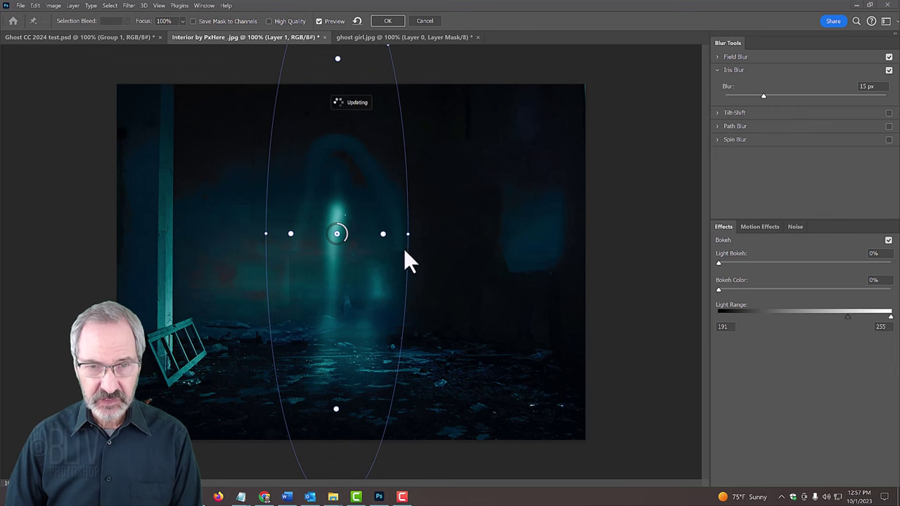
left_click_drag(416, 234, 506, 234)
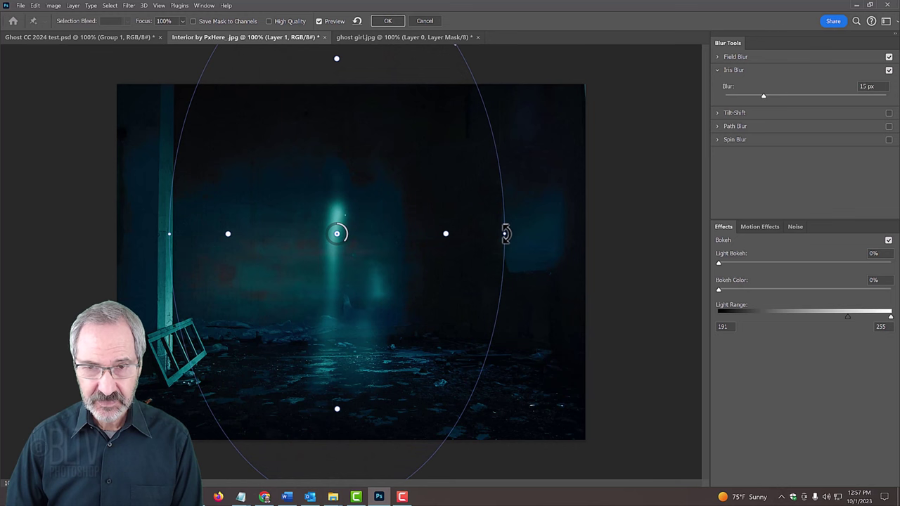
left_click_drag(445, 232, 398, 232)
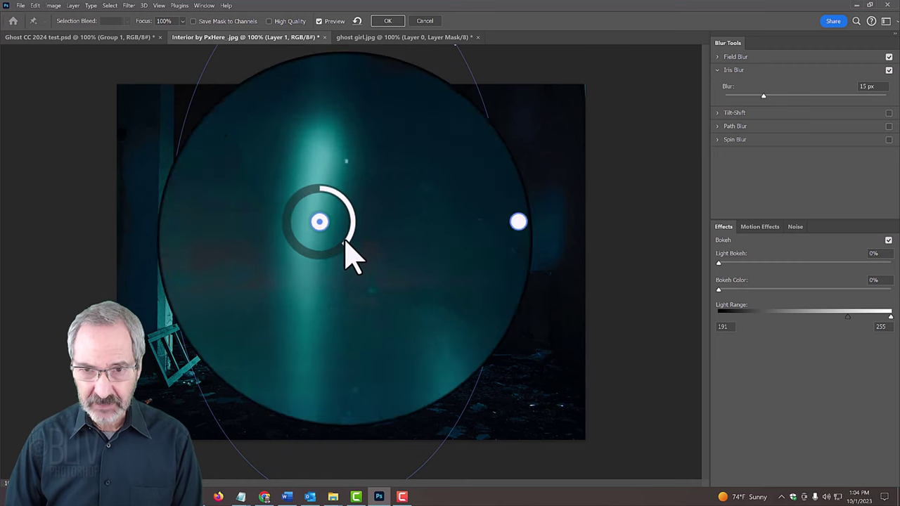
left_click_drag(356, 255, 333, 240)
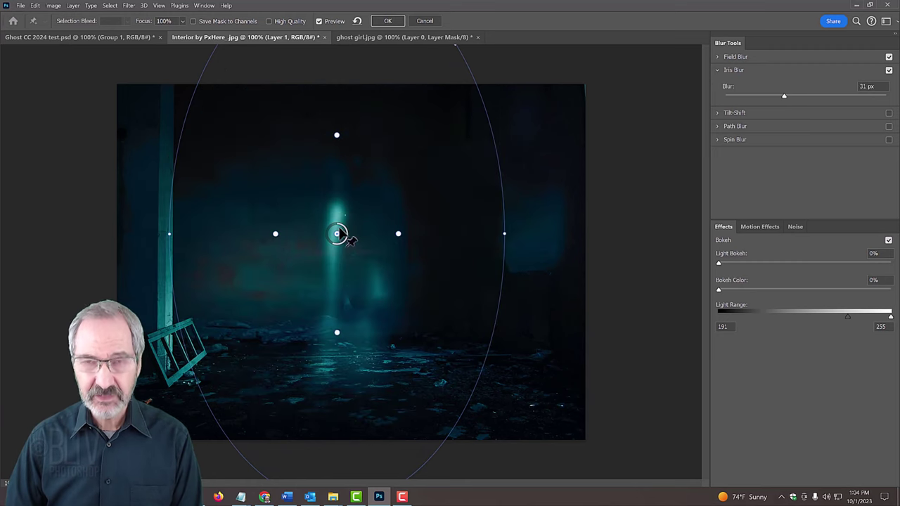
left_click(389, 22)
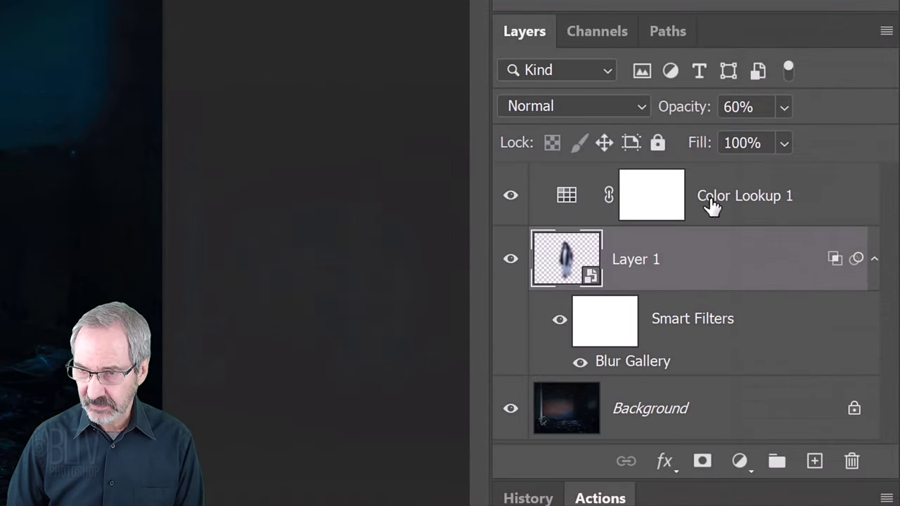
Step: Duplicate Layer 1 and set Layer 1 copy to Pin Light at 65% opacity
left_click(876, 261)
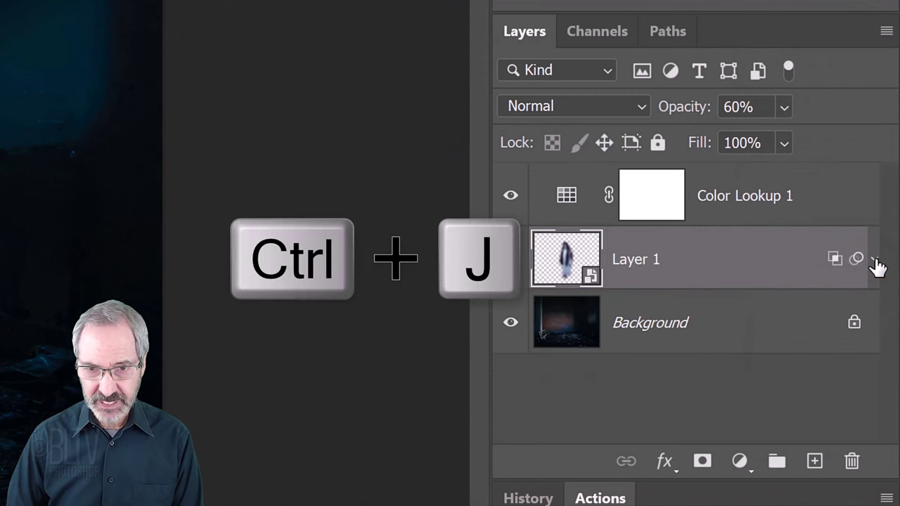
key("ctrl+j")
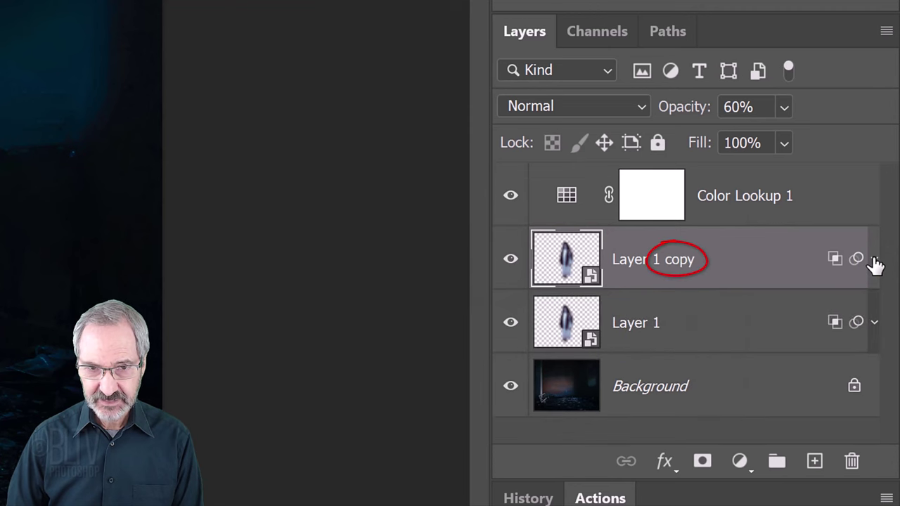
left_click(642, 107)
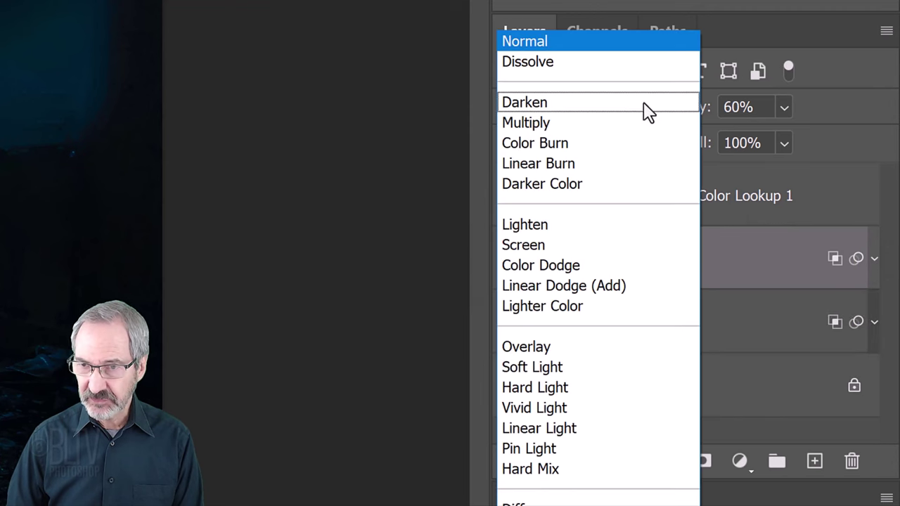
left_click(516, 449)
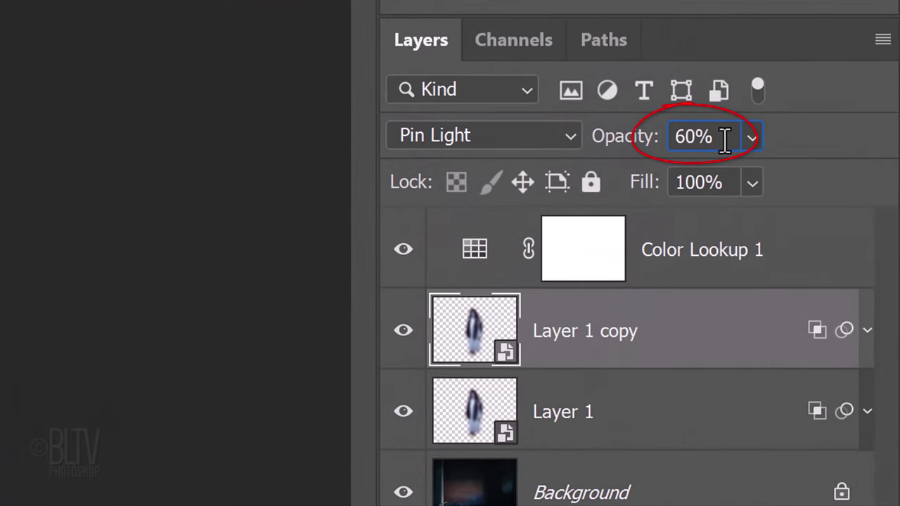
key("BackSpace")
key("BackSpace")
type("5")
key("Return")
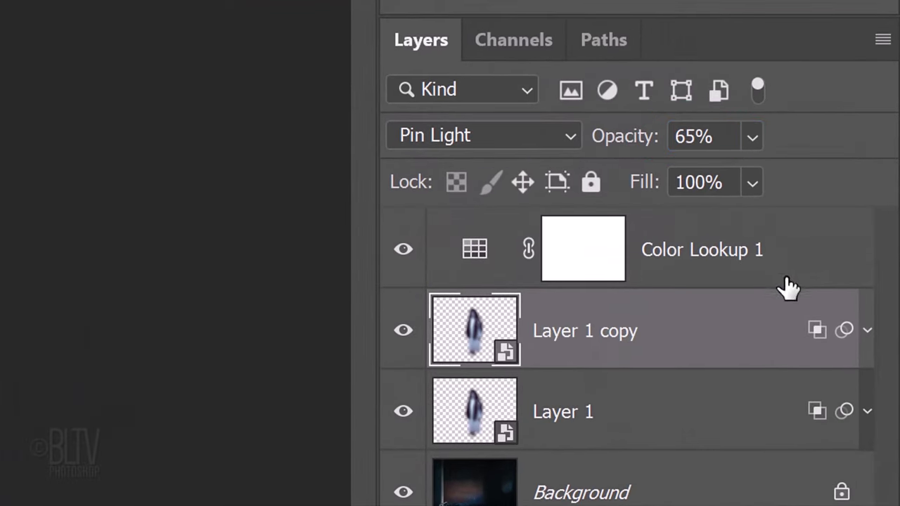
Step: Reopen Layer 1 copy's Blur Gallery and lower Iris Blur to 10 px and Field Blur to 4 px
left_click(867, 330)
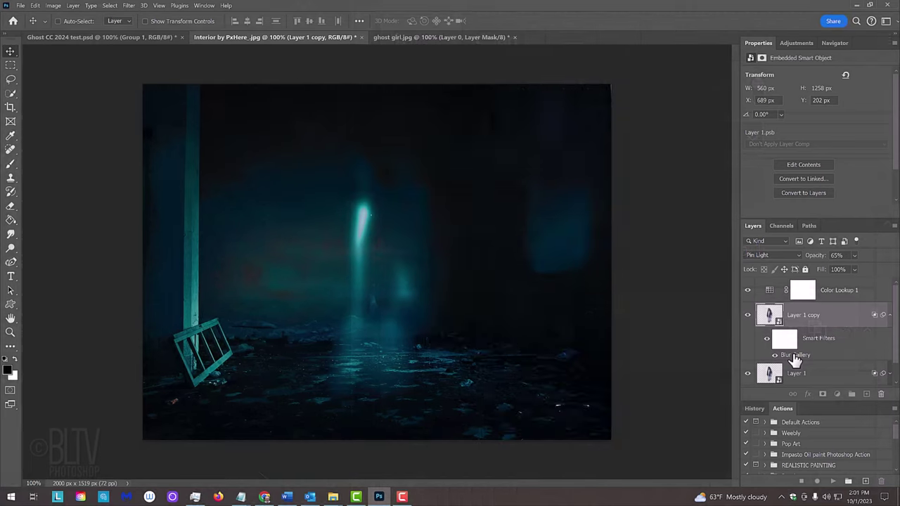
double_click(555, 461)
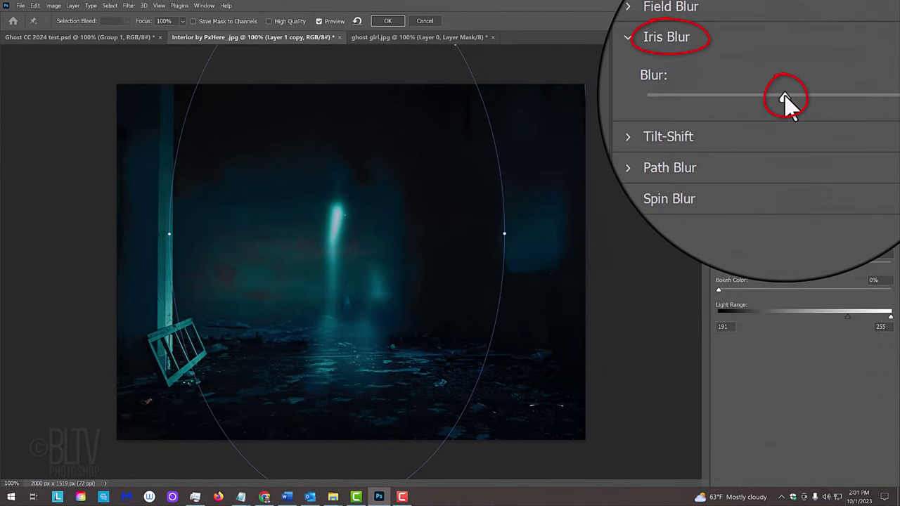
left_click_drag(763, 98, 757, 98)
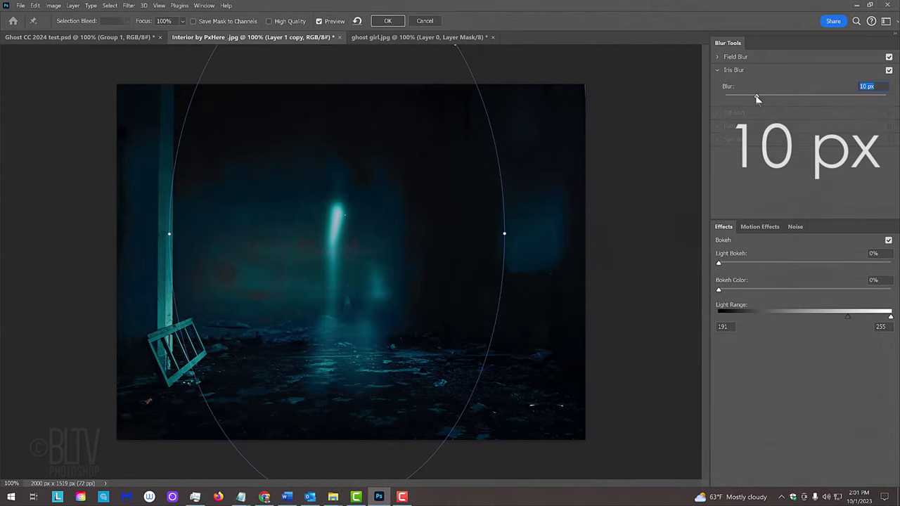
left_click(722, 57)
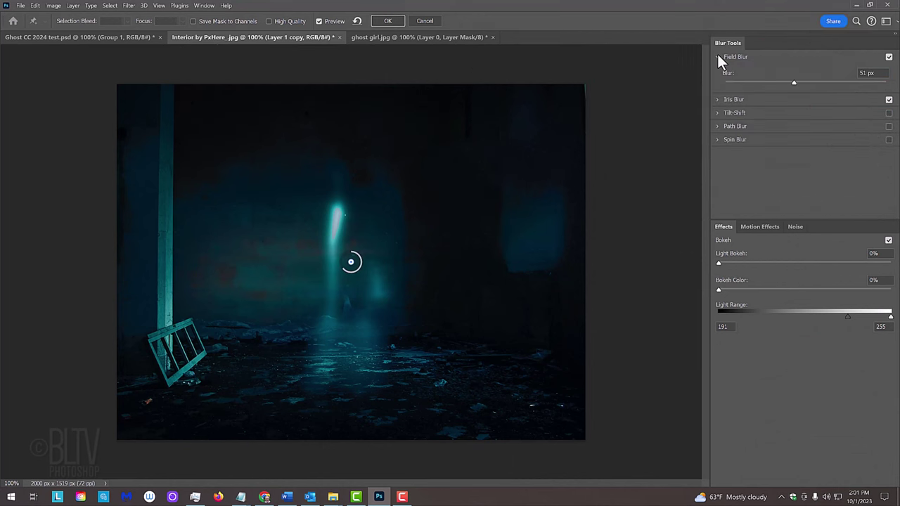
left_click_drag(793, 81, 738, 82)
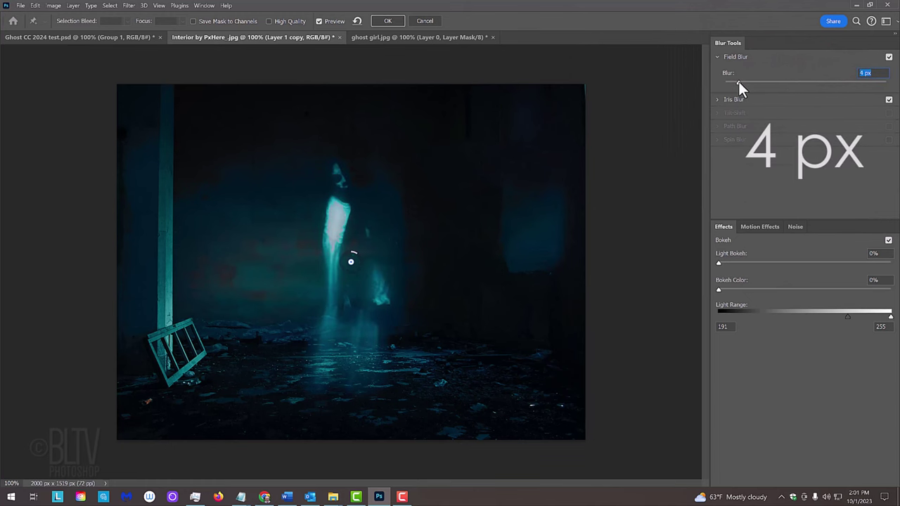
left_click(395, 20)
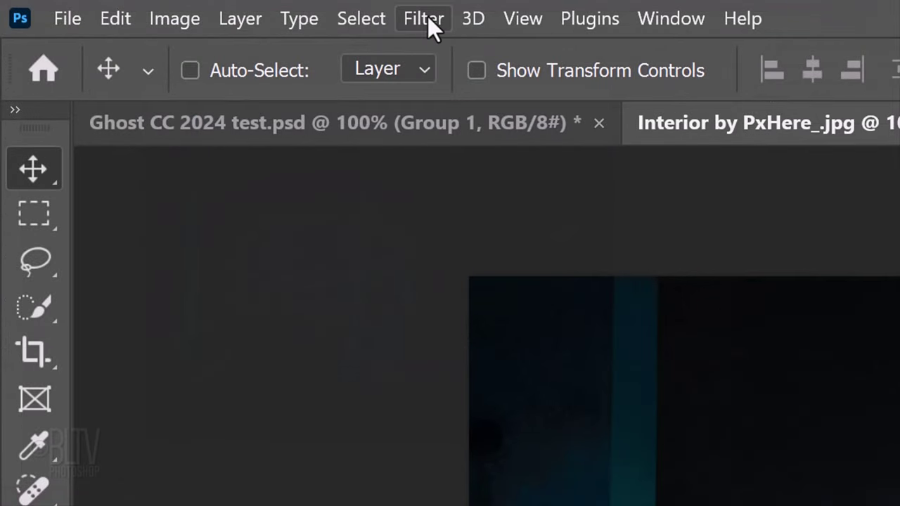
Step: Apply Filter Gallery's Diffuse Glow to Layer 1 copy with Graininess 0, Glow 1, Clear 10
left_click(424, 19)
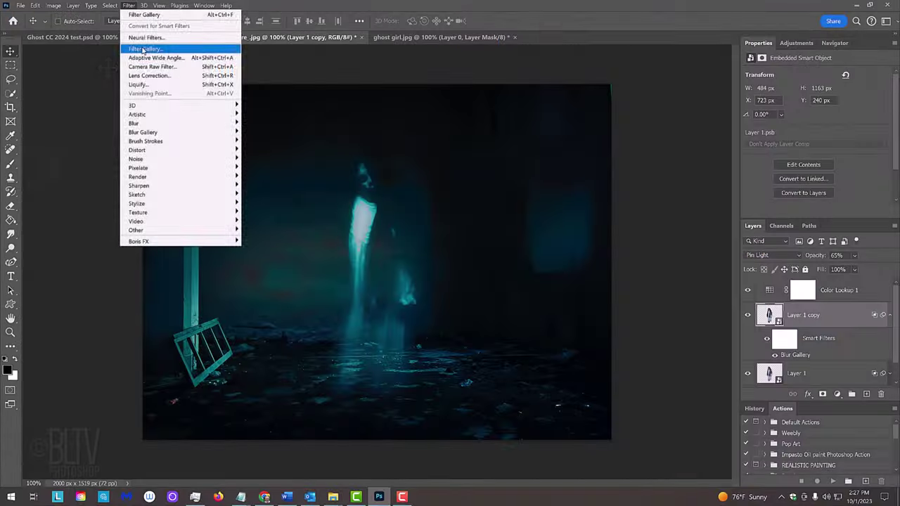
left_click(467, 156)
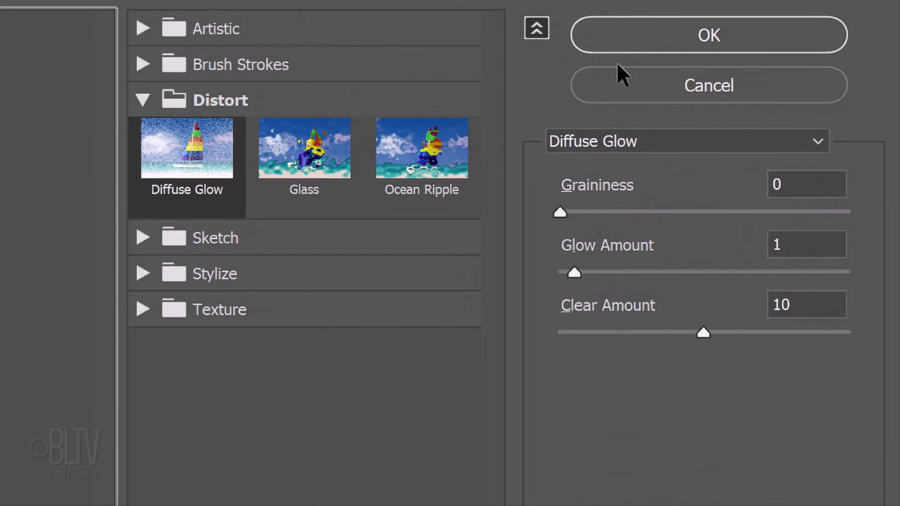
left_click(706, 37)
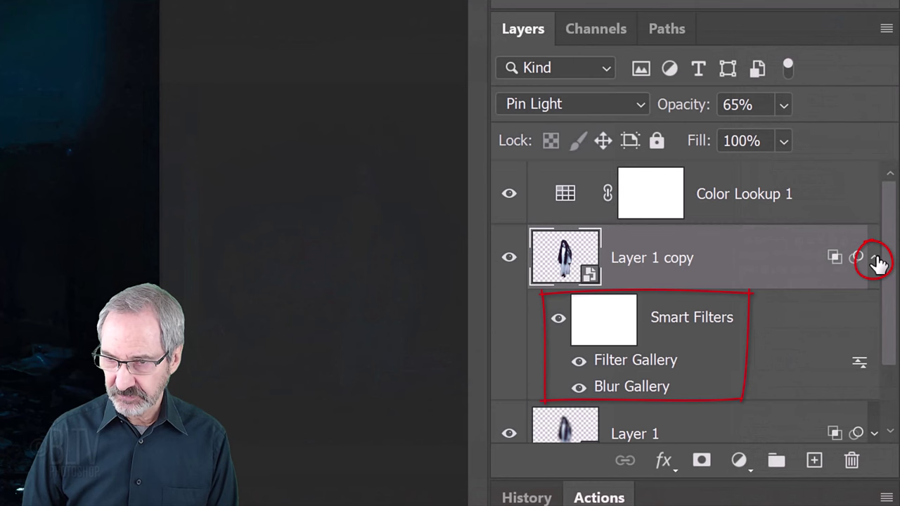
Step: Duplicate Layer 1 copy as Layer 1 copy 2, set it to Normal, and add a black hide-all mask
left_click(878, 261)
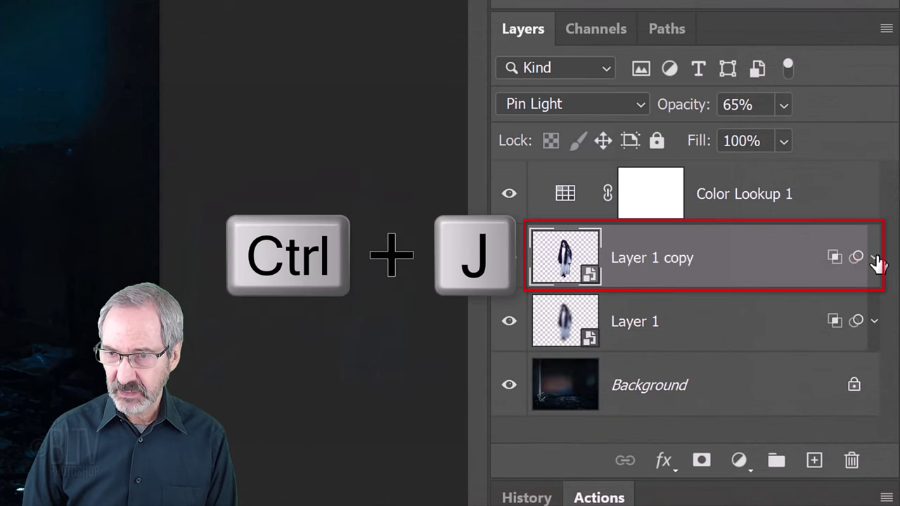
key("ctrl+j")
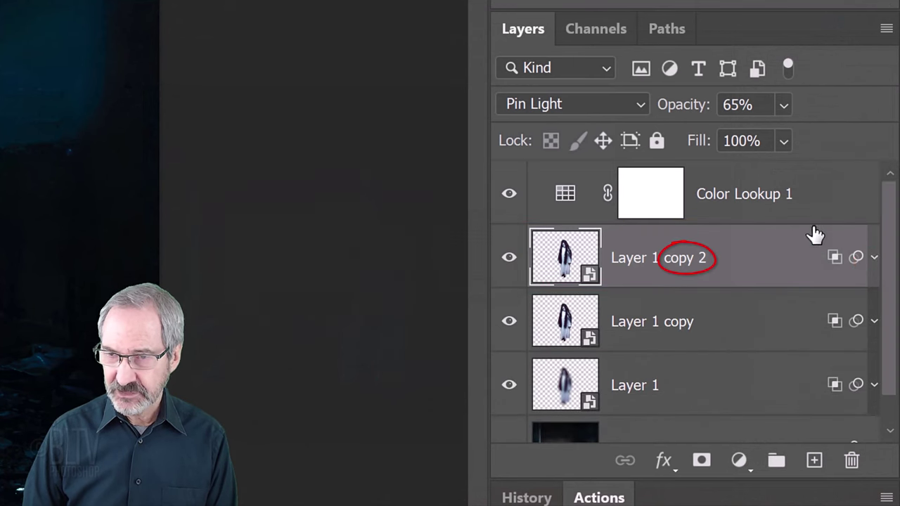
left_click(641, 106)
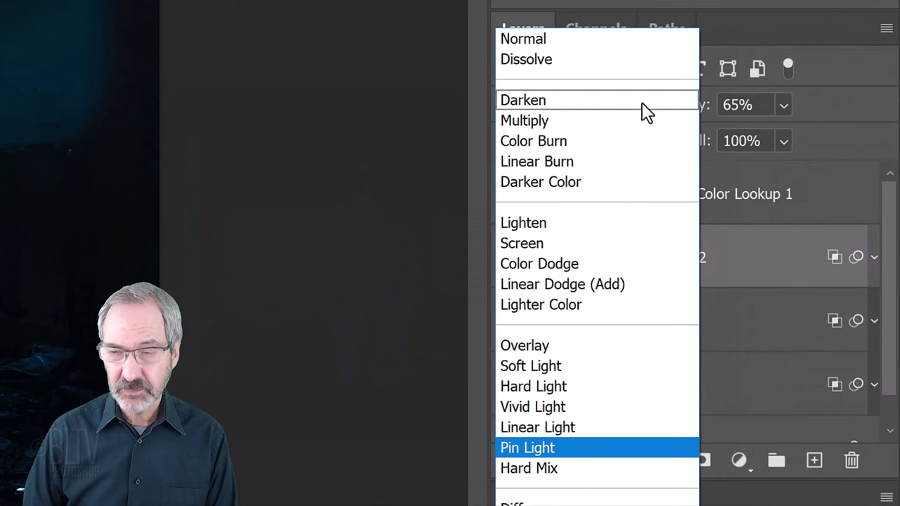
left_click(532, 48)
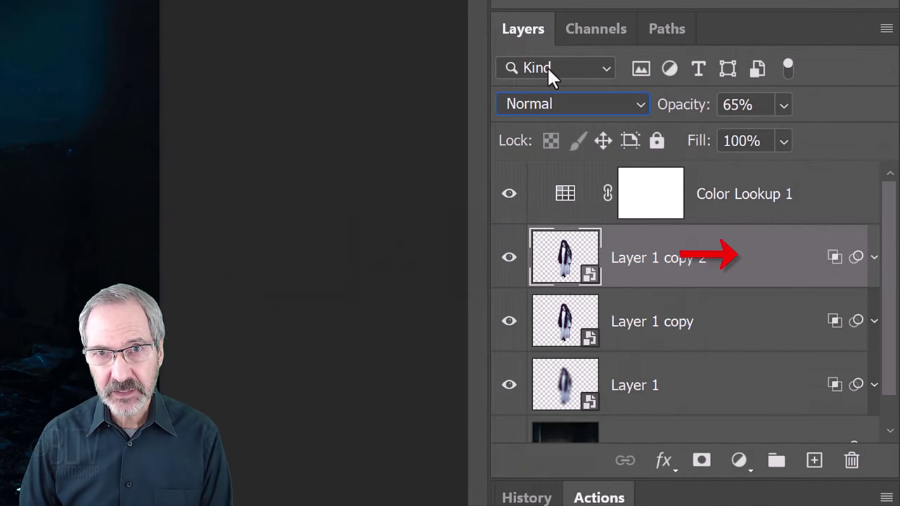
left_click(702, 461, "alt")
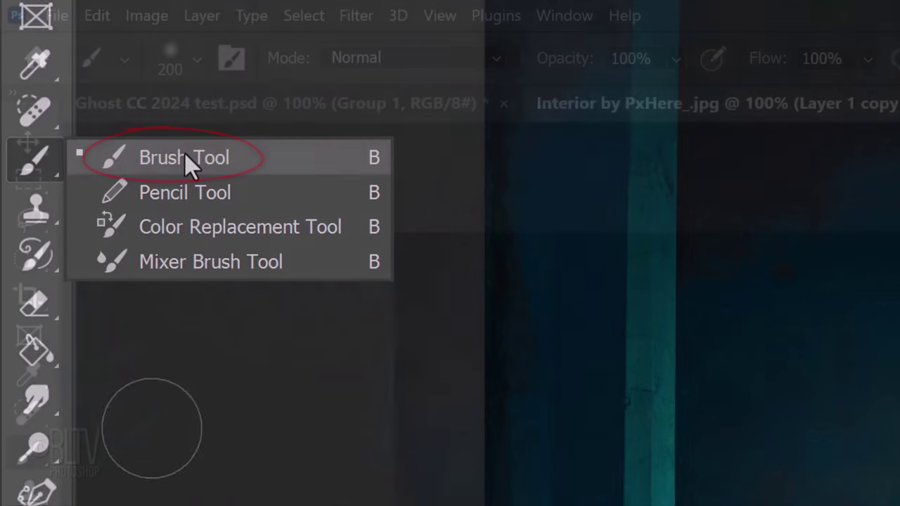
Step: Switch to the Brush tool and lower its opacity to 58%
left_click(185, 153)
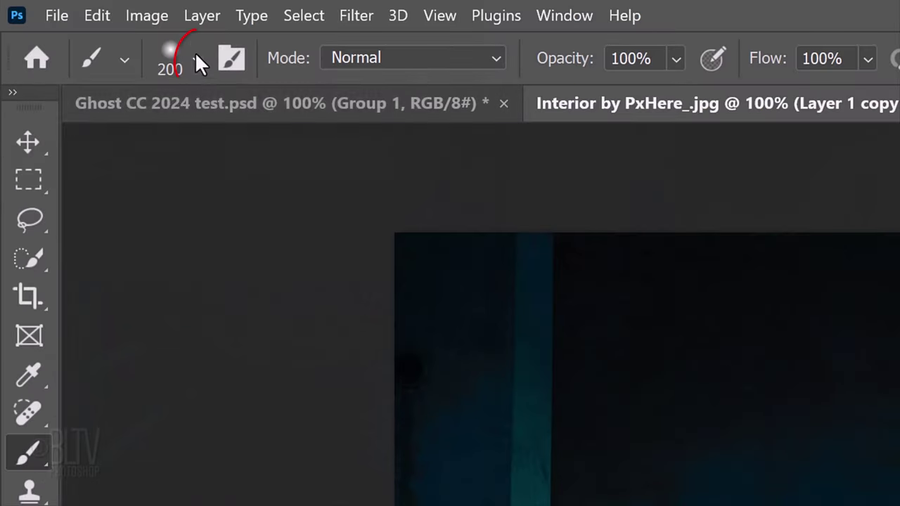
left_click(194, 59)
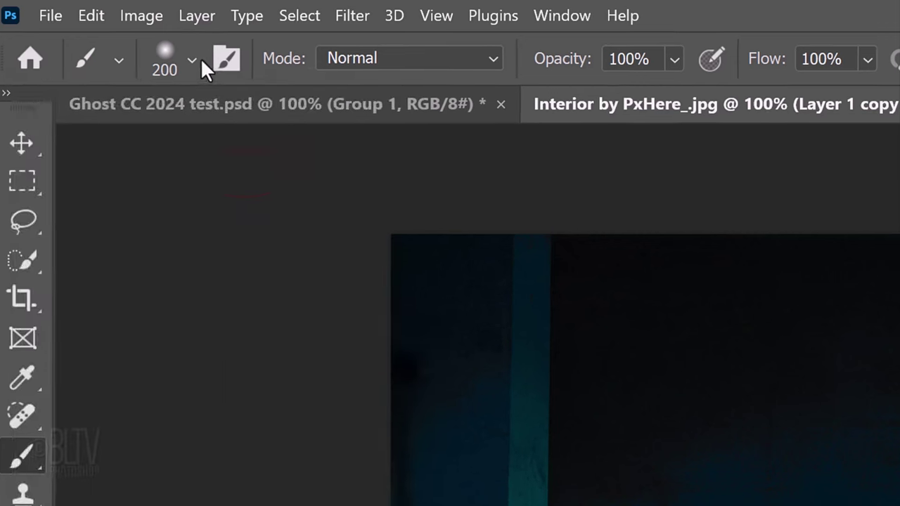
left_click(672, 61)
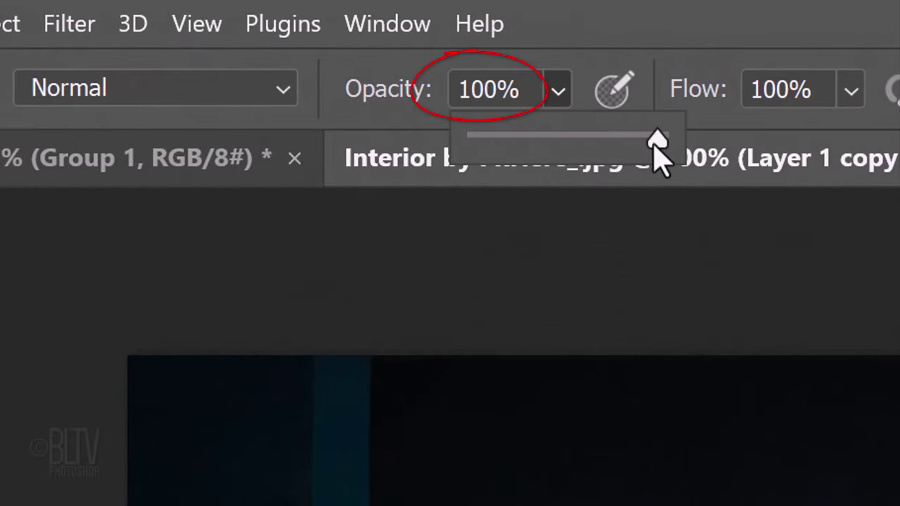
left_click_drag(737, 89, 735, 88)
left_click_drag(654, 144, 579, 162)
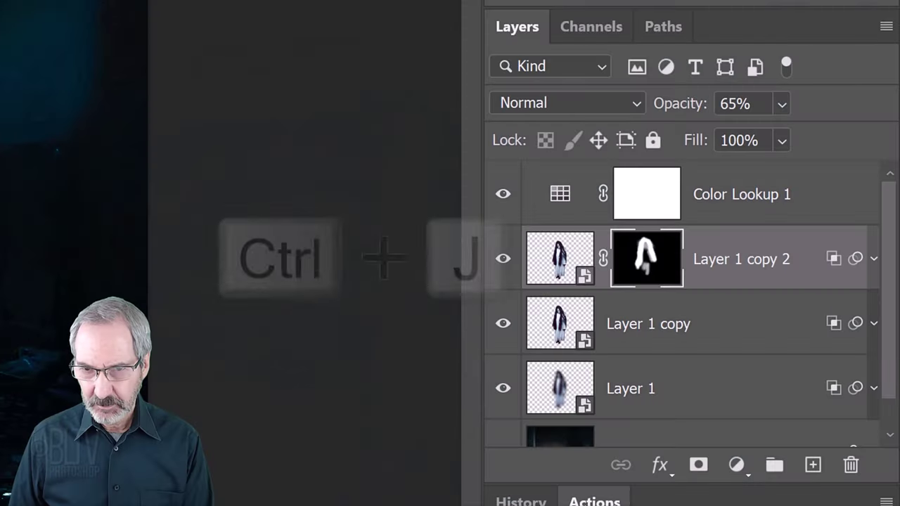
Step: Duplicate to Layer 1 copy 3, delete its mask and smart filters, and set opacity to 40%
key("ctrl+j")
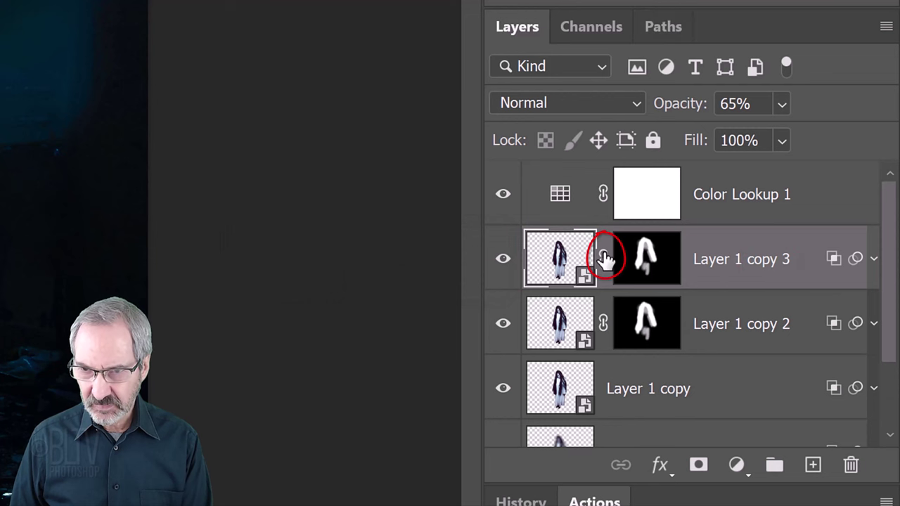
left_click(645, 259)
left_click_drag(647, 259, 852, 466)
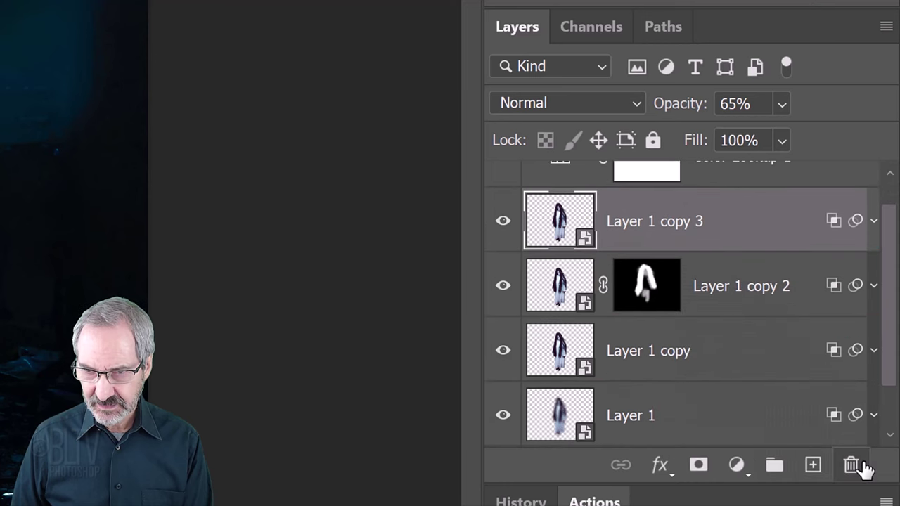
left_click(874, 223)
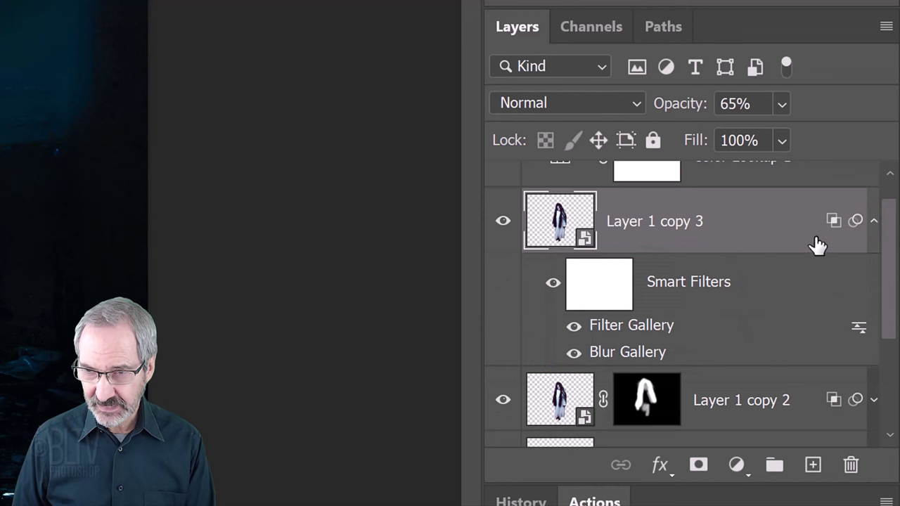
mouse_move(683, 284)
left_mouse_down()
mouse_move(733, 317)
mouse_move(805, 420)
mouse_move(852, 468)
left_mouse_up()
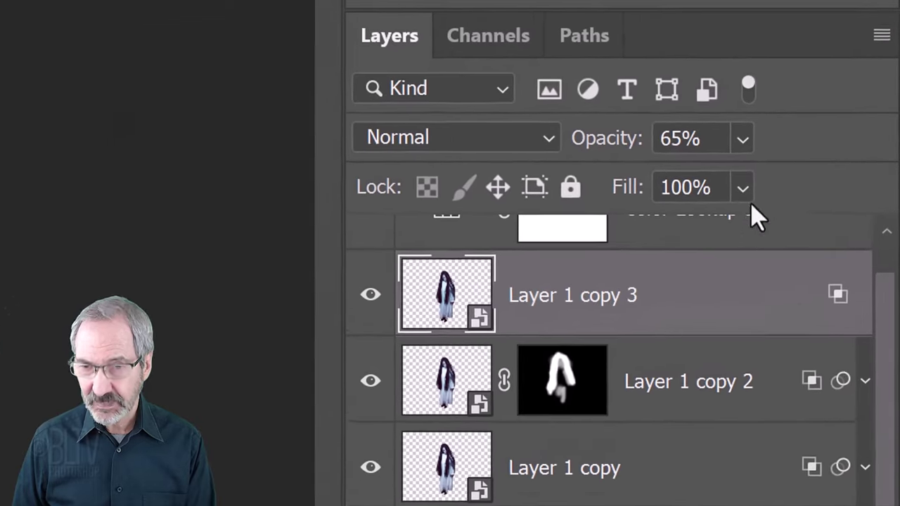
left_click(710, 138)
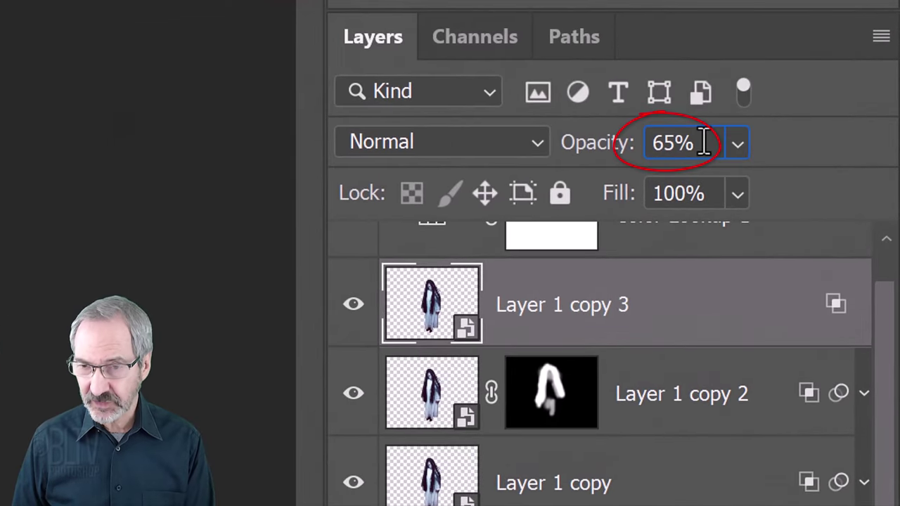
left_click_drag(574, 140, 552, 134)
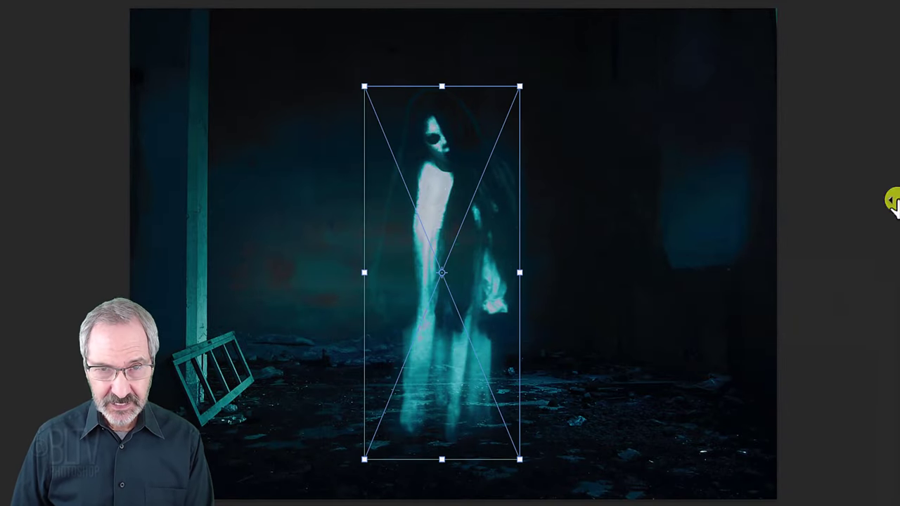
Step: Scale the ghost copy up from its centre and switch to Warp with a 3x3 grid
left_click_drag(520, 86, 537, 72)
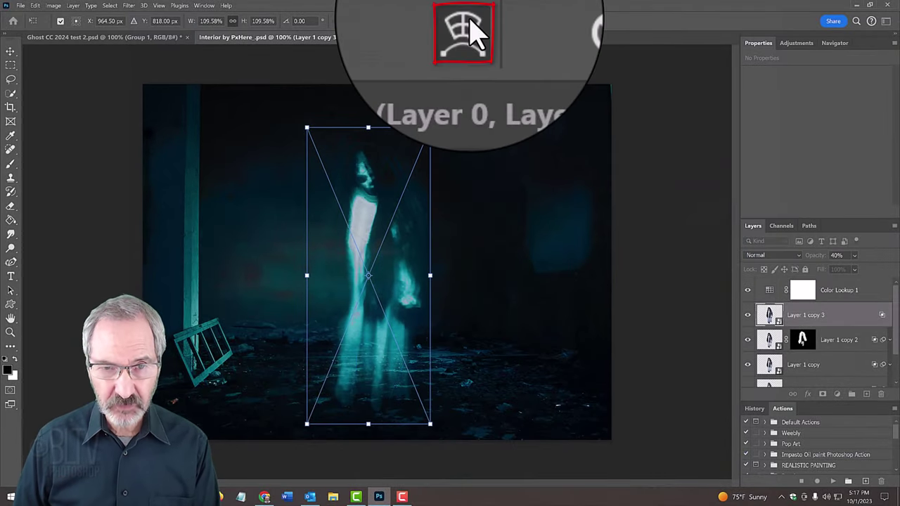
left_click(470, 22)
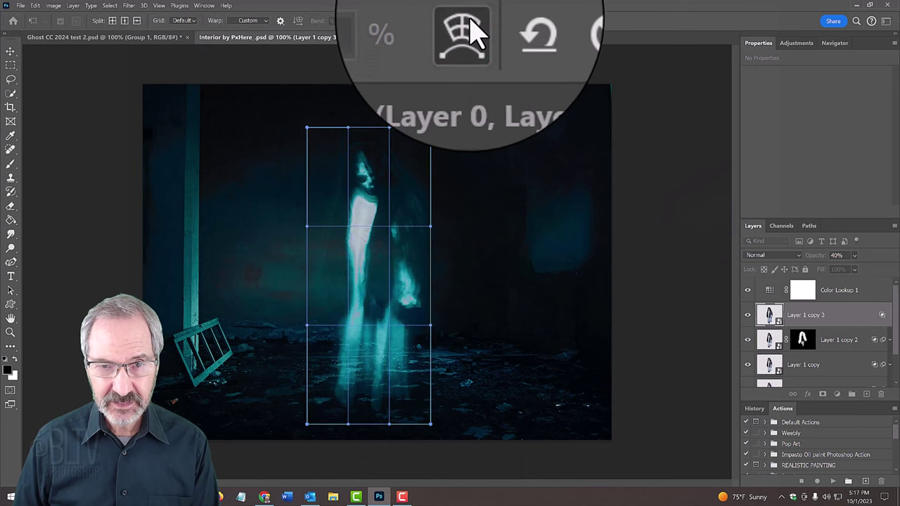
left_click(186, 21)
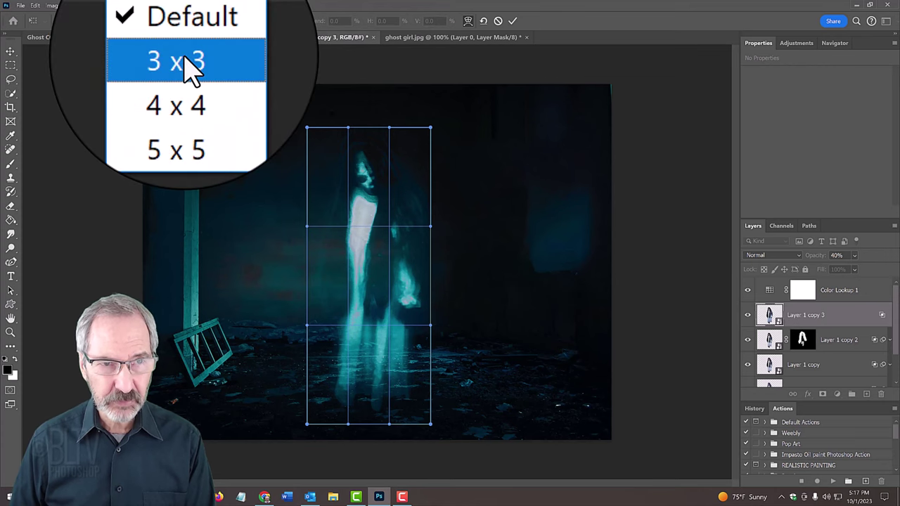
left_click(184, 49)
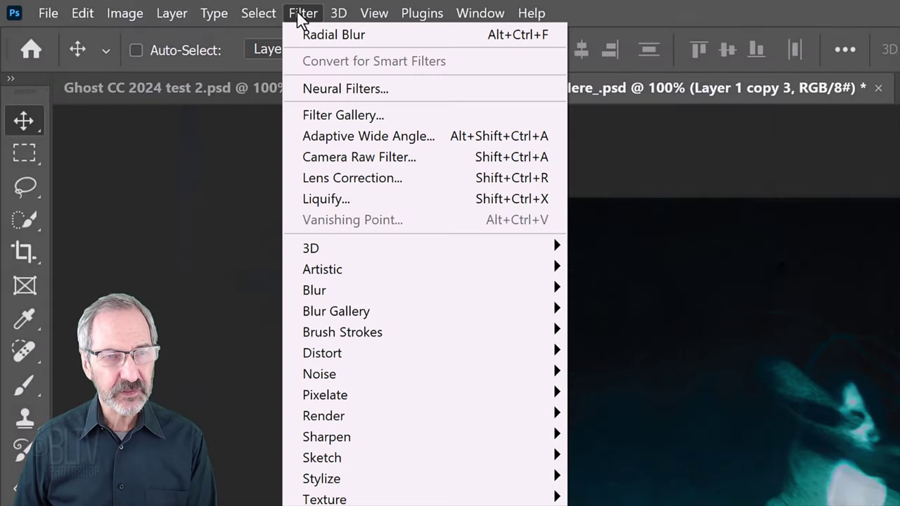
Step: Apply Radial Blur to Layer 1 copy 3: Amount 10, Zoom method, Best quality
mouse_move(314, 290)
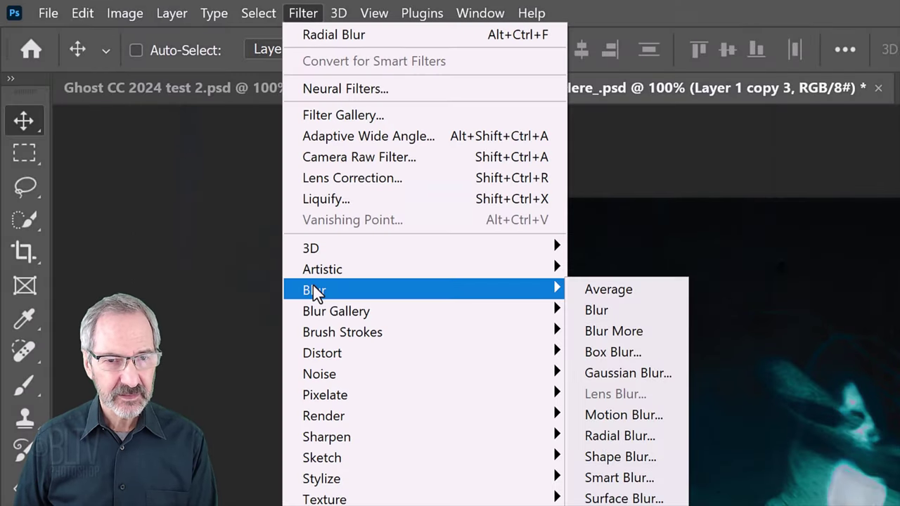
left_click(619, 438)
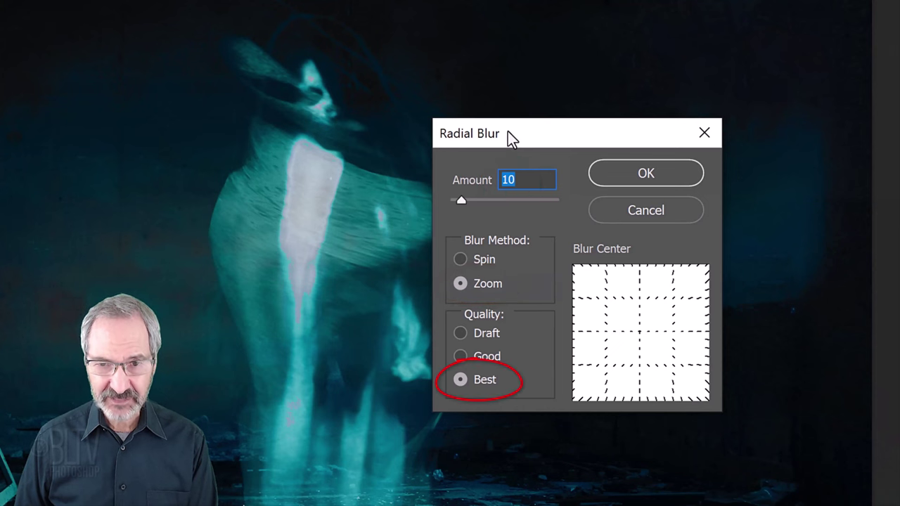
left_click(634, 172)
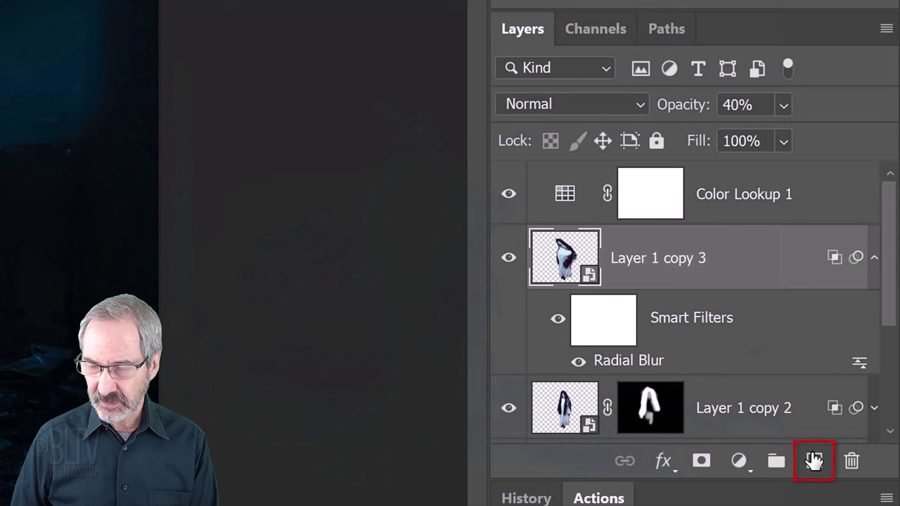
Step: Add an empty Layer 2, pick the Brush tool, and make white the foreground colour
left_click(814, 460)
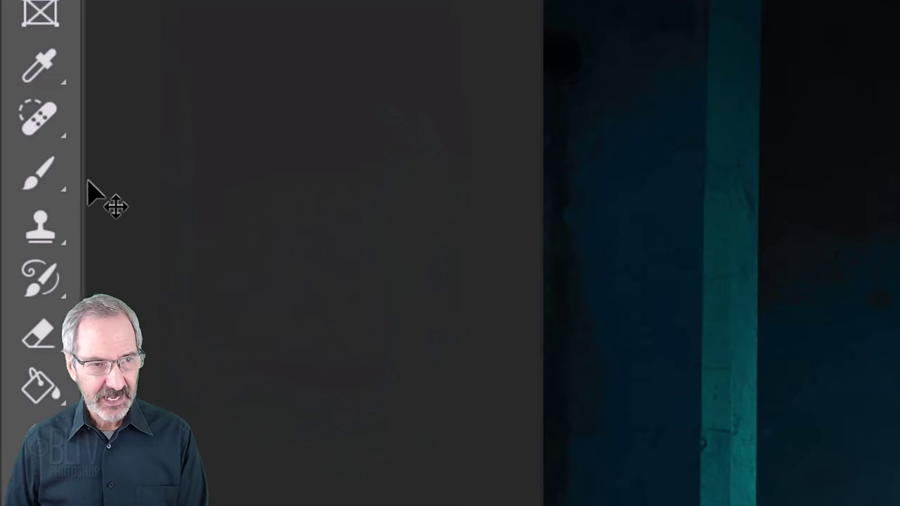
right_click(53, 172)
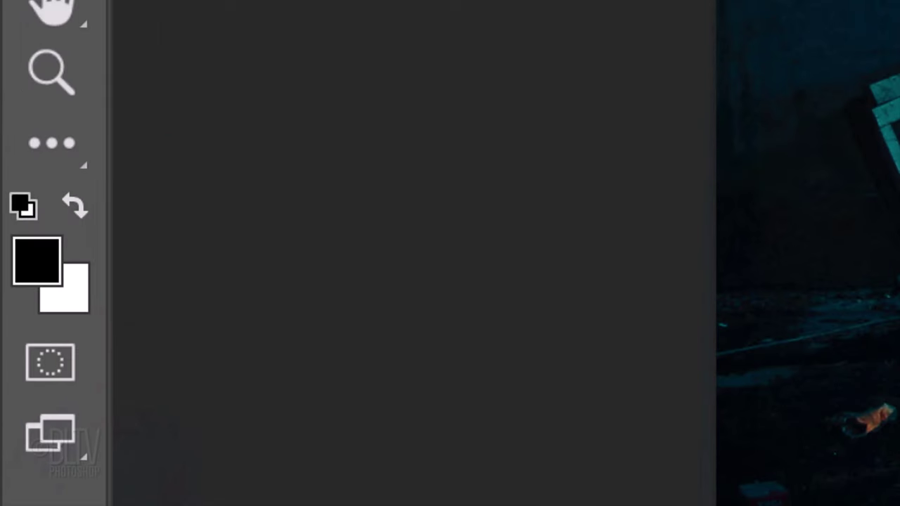
key("x")
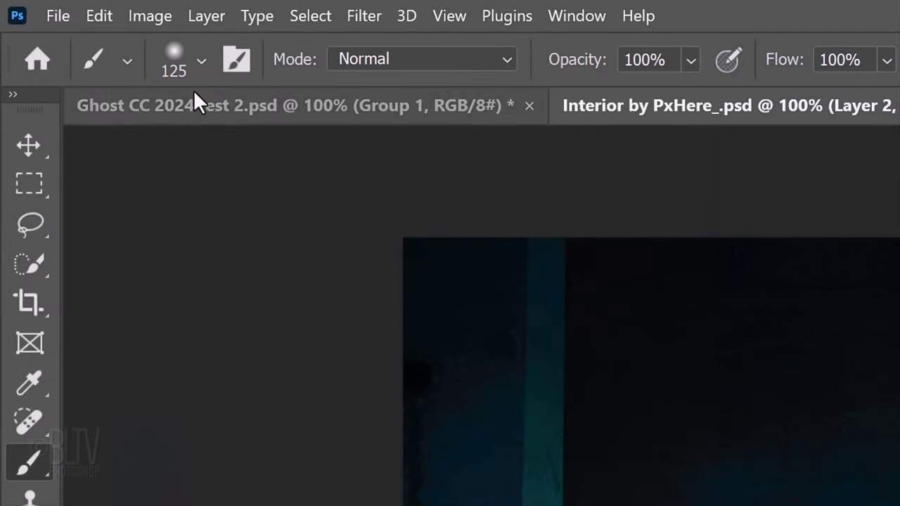
Step: Select the '66' brush from the Fog brush set
left_click(195, 58)
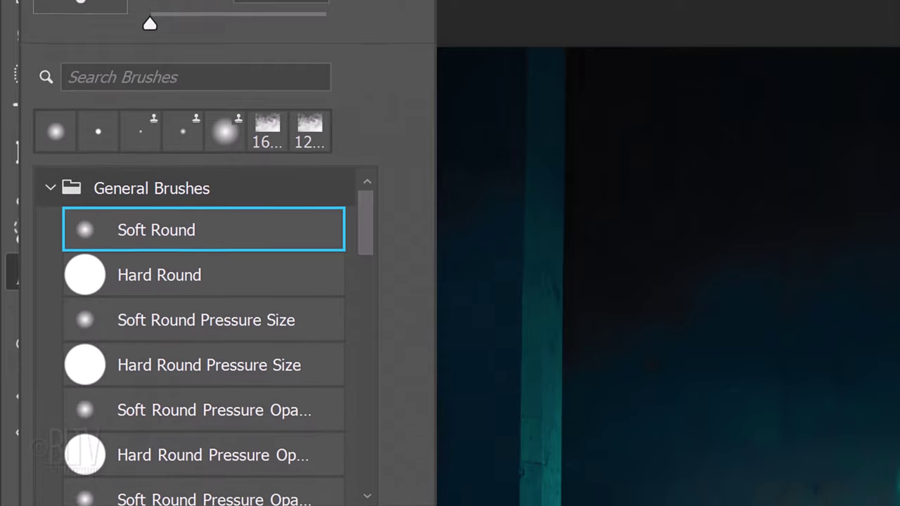
left_click_drag(365, 220, 392, 505)
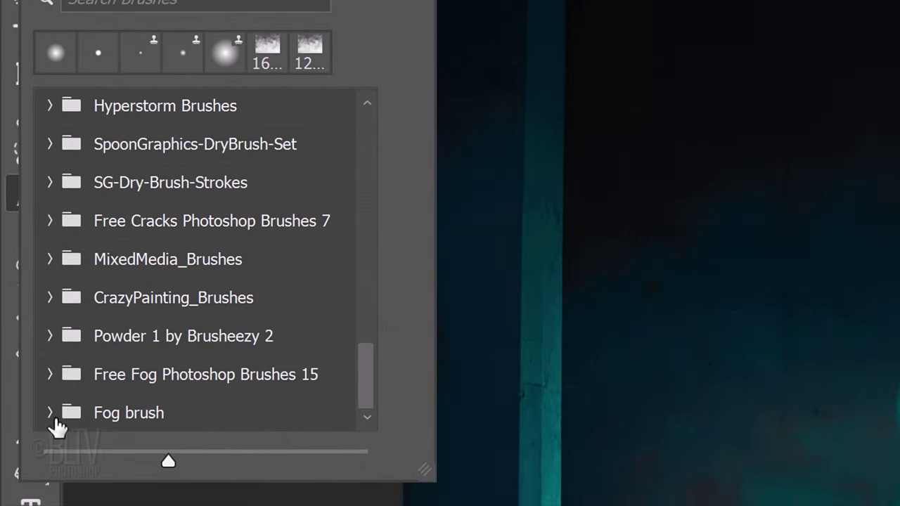
left_click(51, 414)
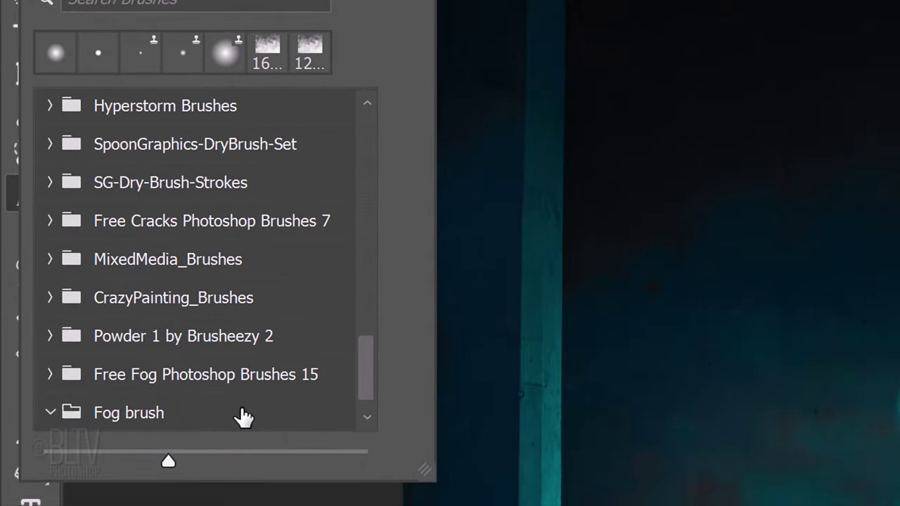
left_click_drag(360, 368, 345, 431)
left_click(85, 415)
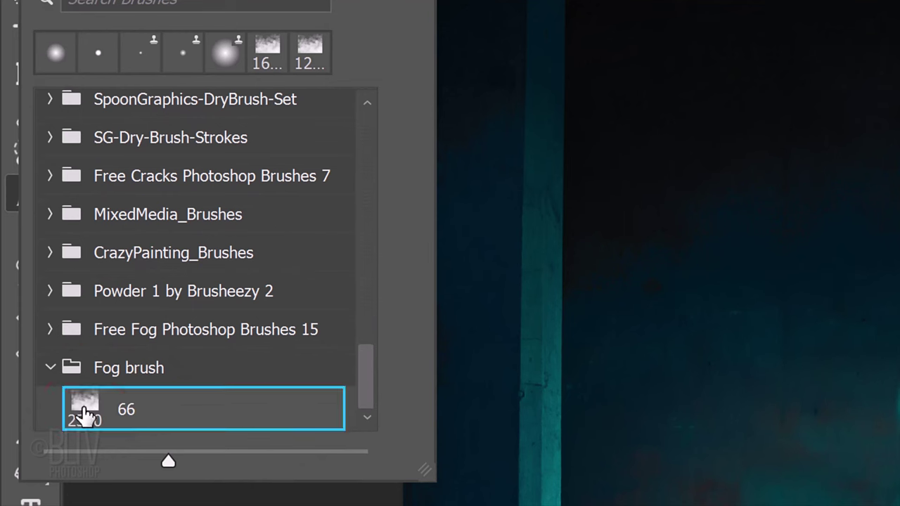
key("Return")
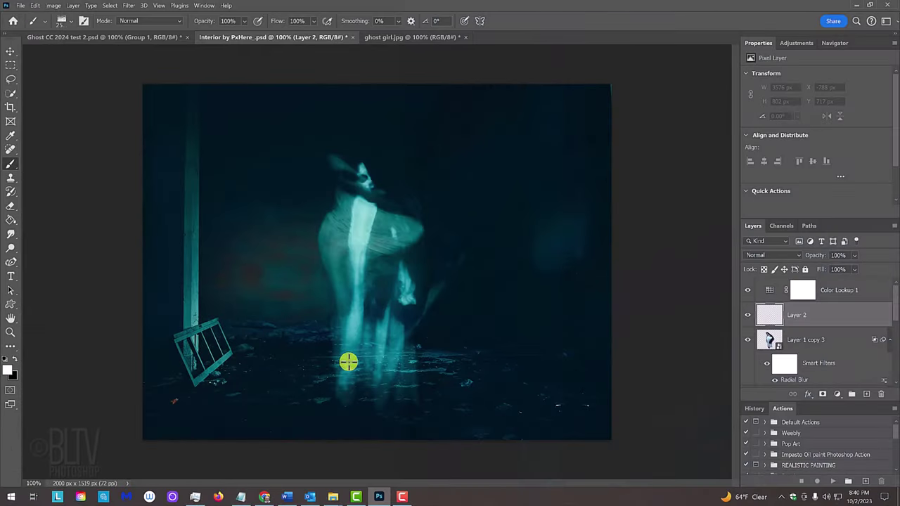
Step: Stamp white fog on Layer 2 and squash it down toward the floor to 52.27% height
left_click(379, 384)
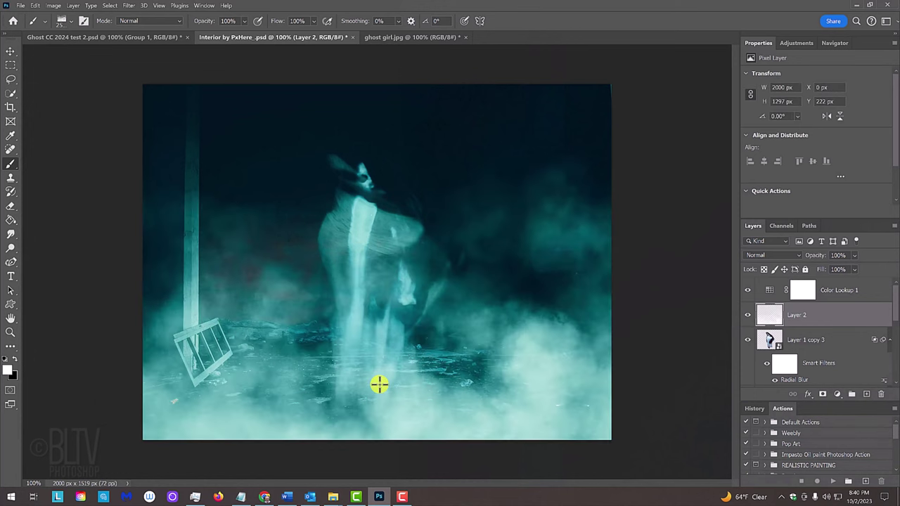
key("ctrl+t")
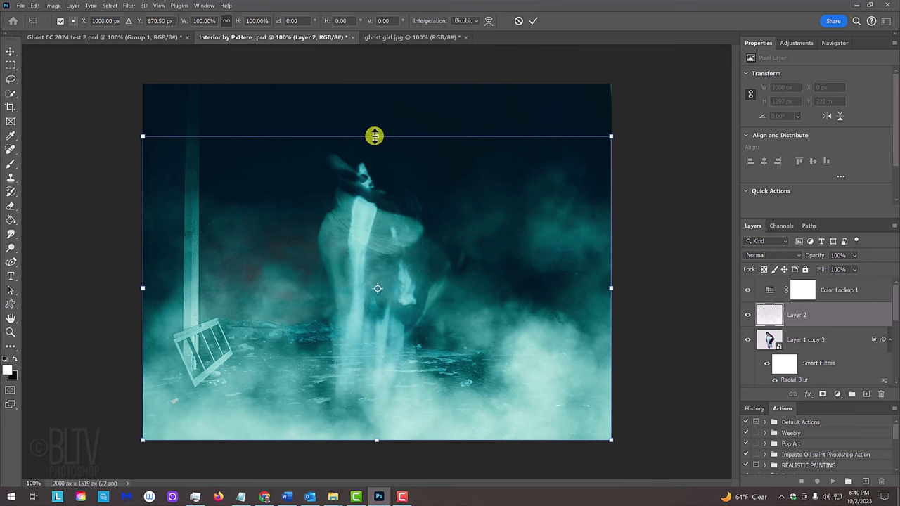
key("shift")
left_click_drag(374, 135, 376, 279)
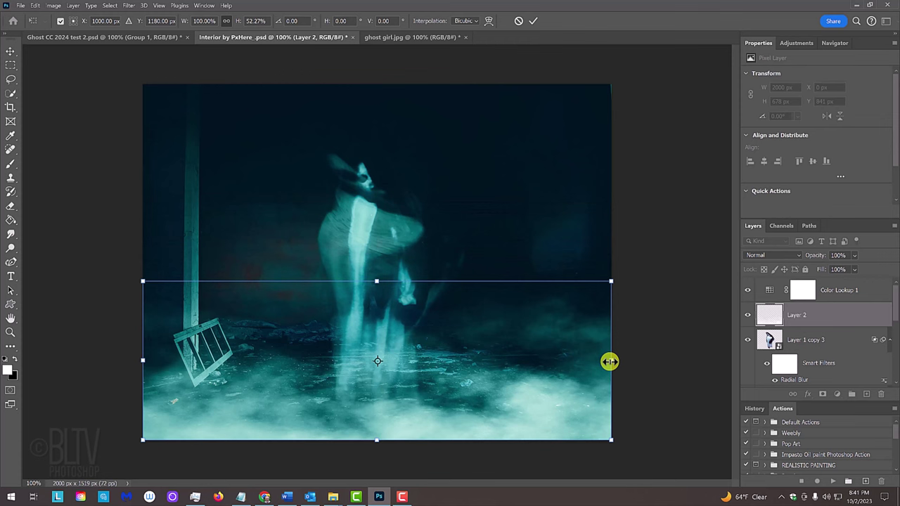
Step: Widen the fog symmetrically to 127.5% beyond both image edges and commit
key("alt+shift")
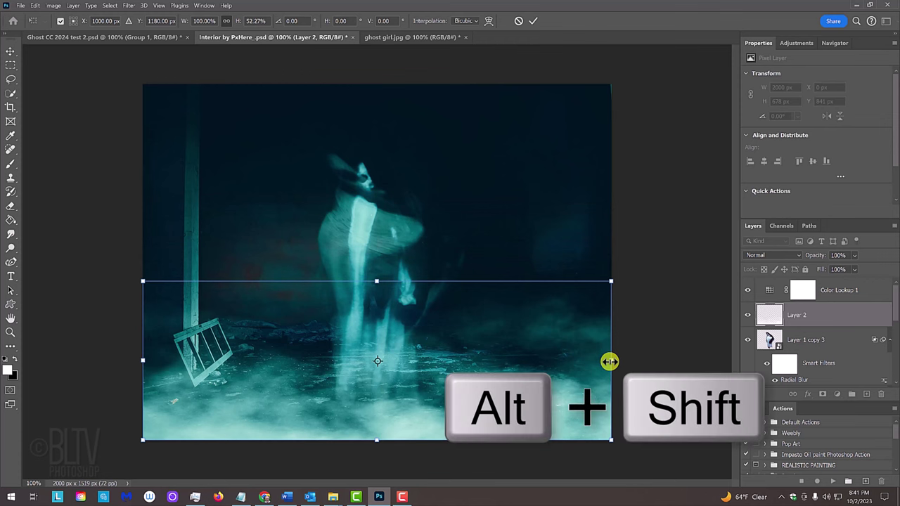
left_click_drag(609, 362, 676, 366)
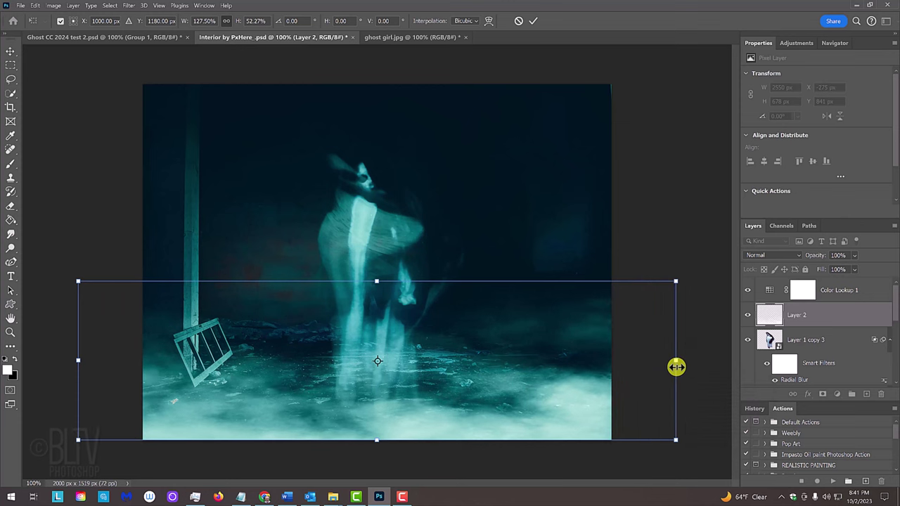
key("Return")
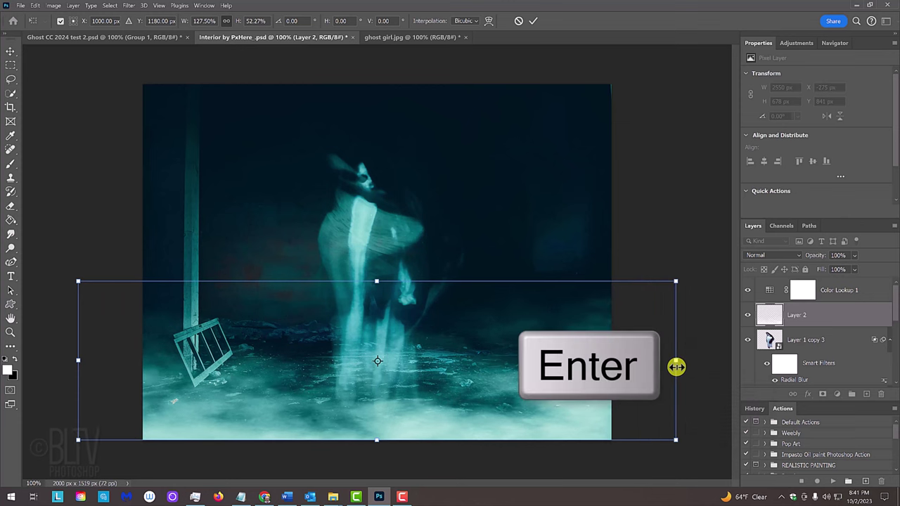